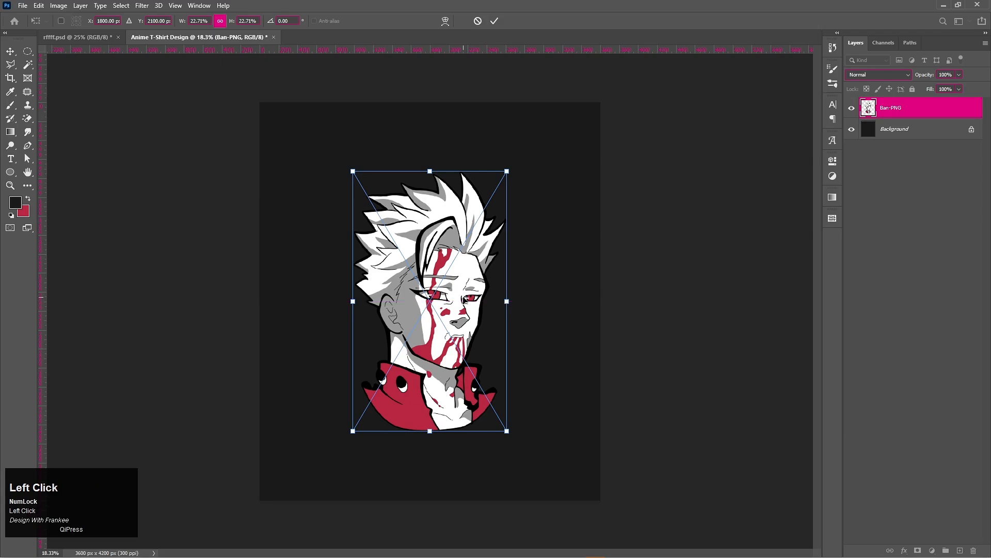
Commit the placed Ban-PNG image and add a new empty layer between it and the background
double_click(458, 298)
key(ctrl+0)
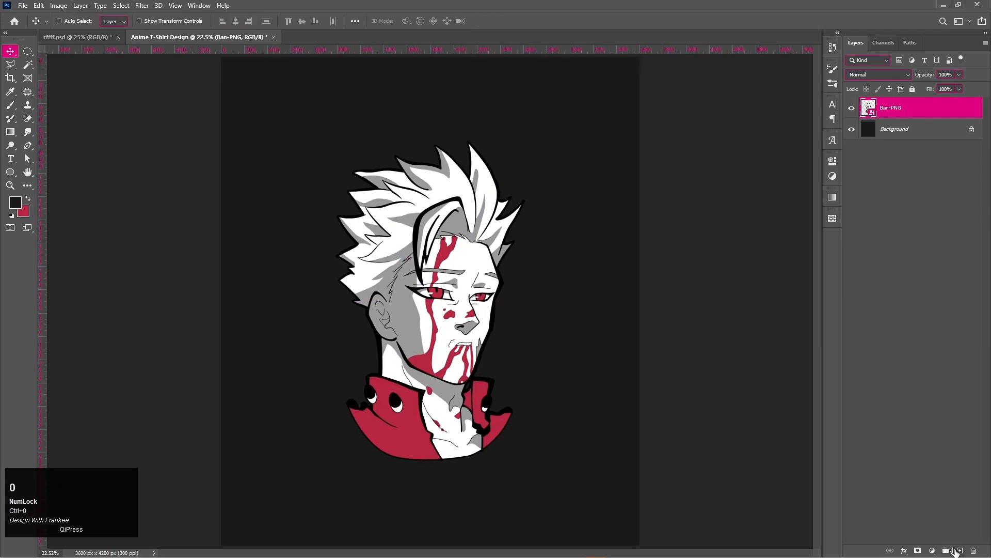
click(958, 550)
drag(908, 129, 758, 159)
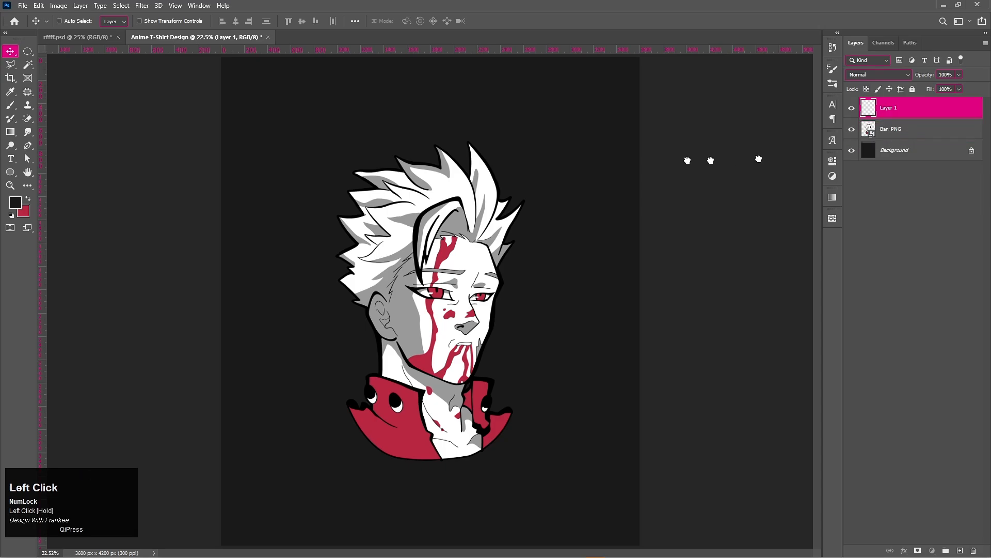
Draw a rectangle shape about 3334 × 2296 px behind the portrait, spanning nearly the canvas width
right_click(9, 175)
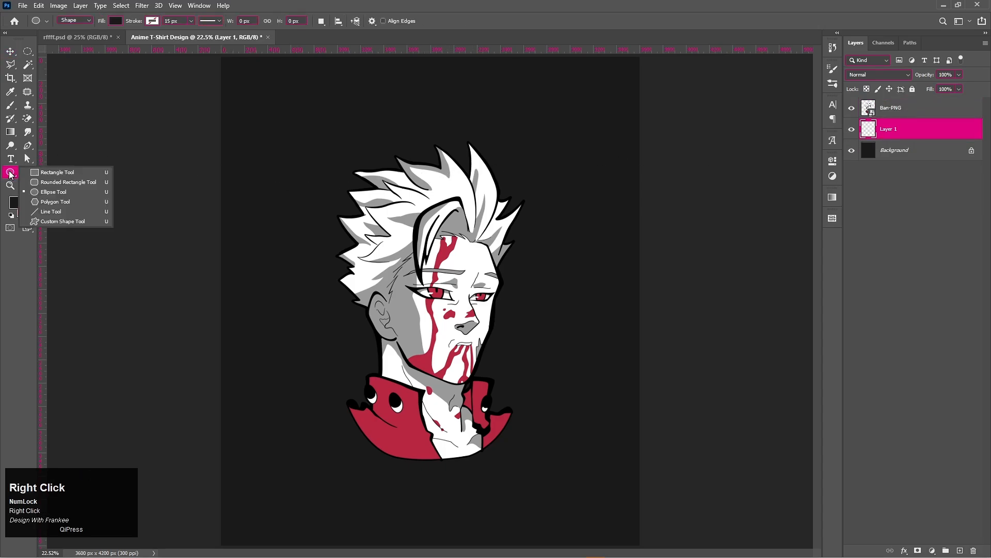
click(36, 178)
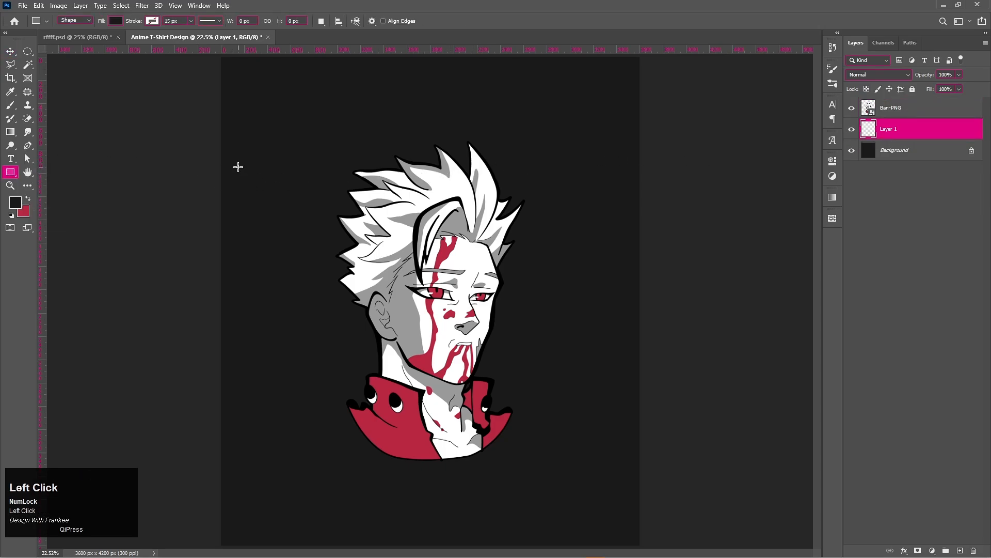
drag(238, 166, 625, 434)
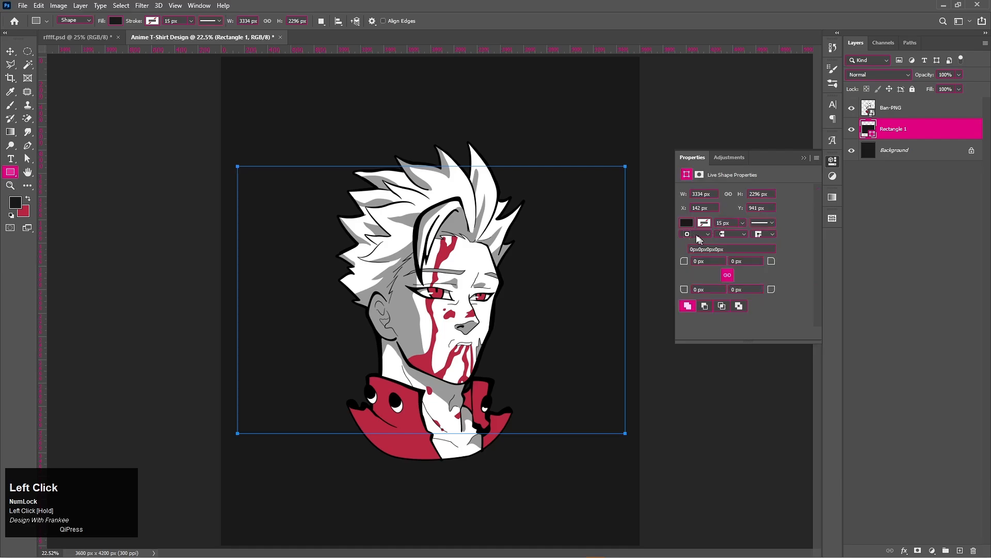
Remove the rectangle's fill and give it a white stroke
click(687, 224)
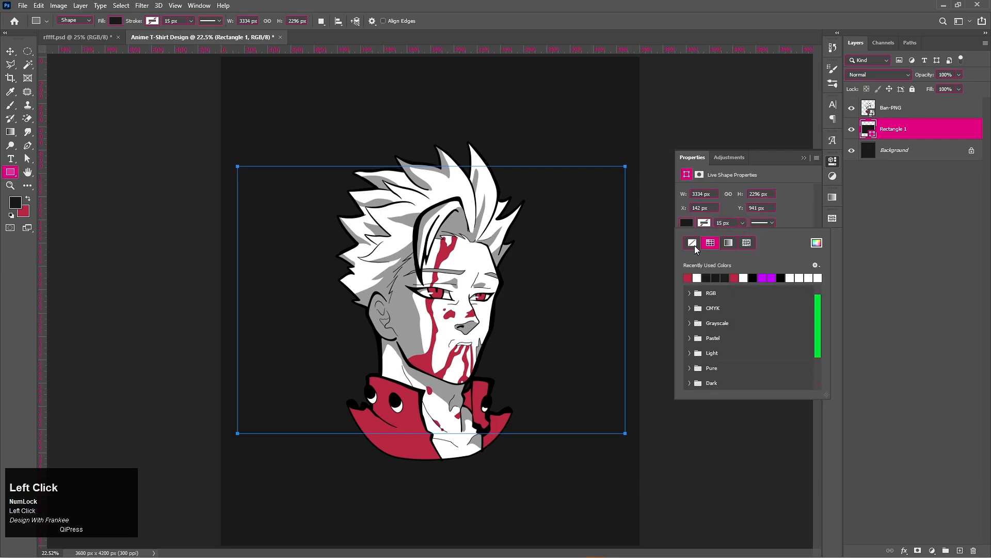
click(693, 242)
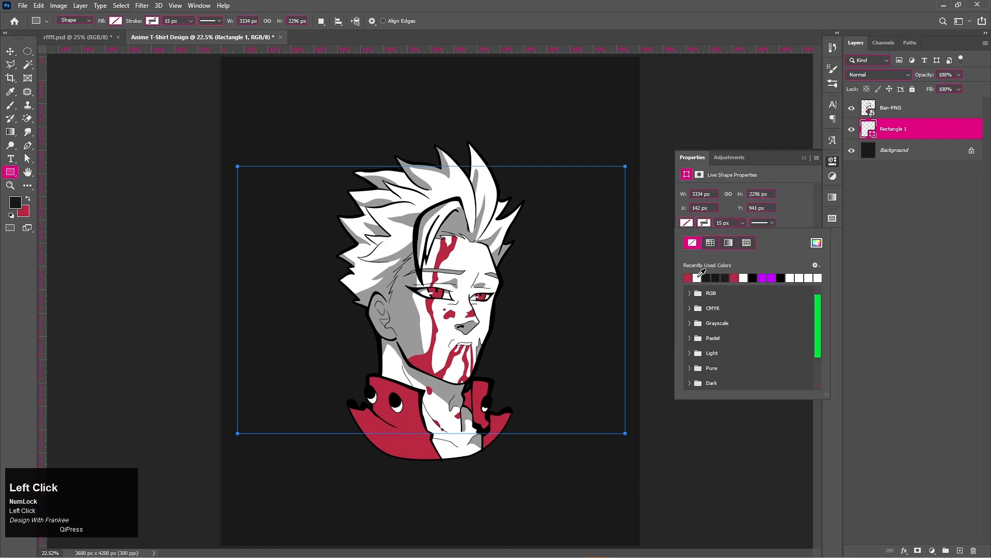
click(696, 278)
Set the rectangle's stroke width to 35 px and collapse its properties
click(732, 224)
scroll(733, 224, up, 4)
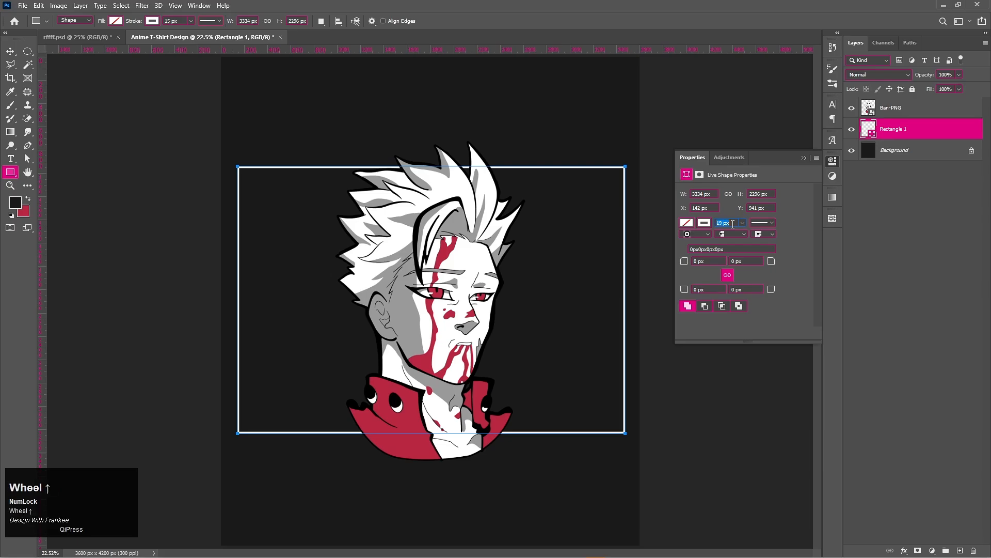
scroll(732, 224, up, 2)
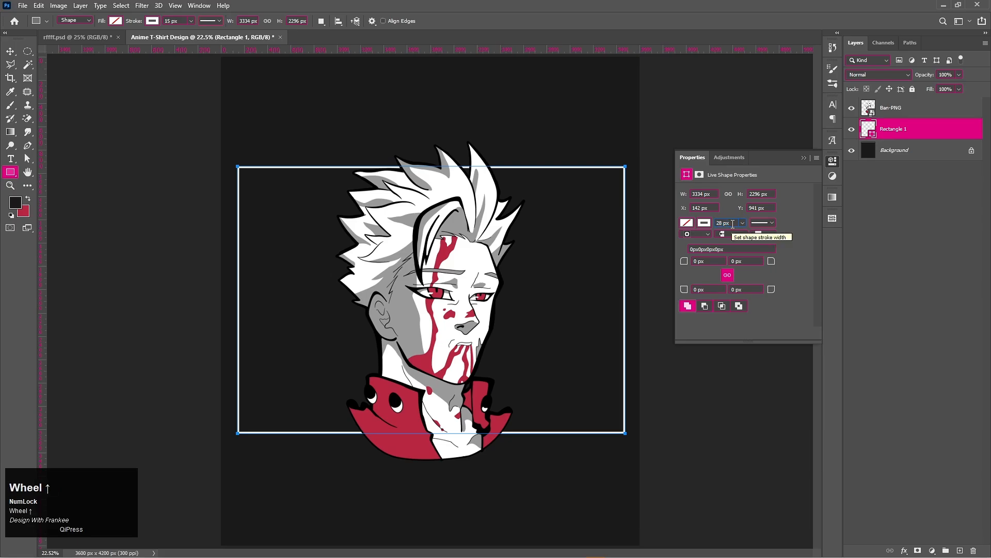
key(Return)
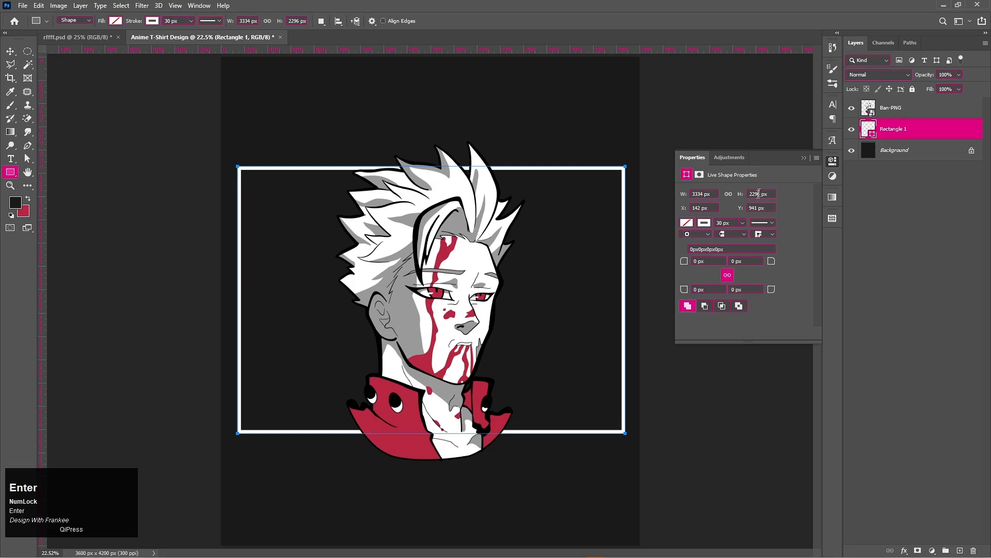
click(715, 224)
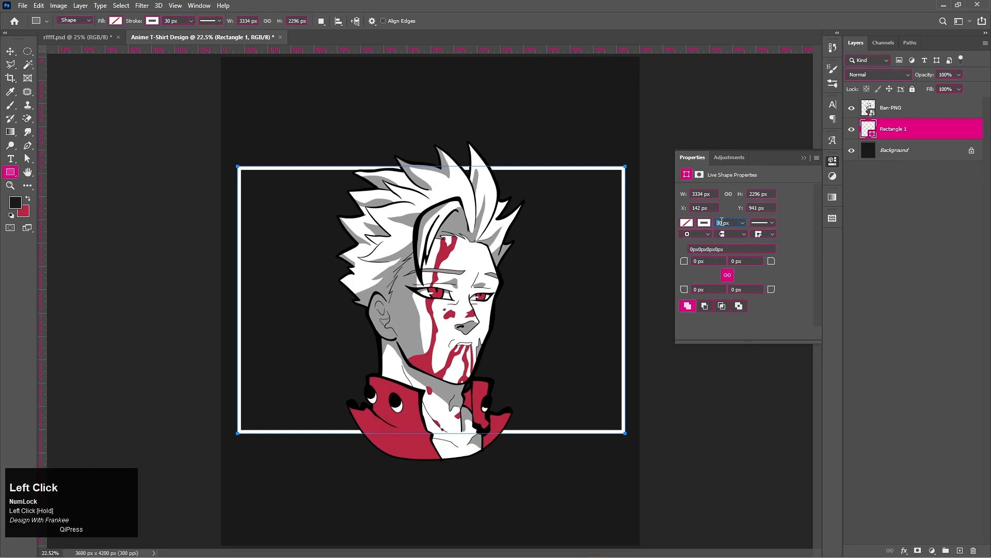
key(BackSpace)
text(35)
key(Return)
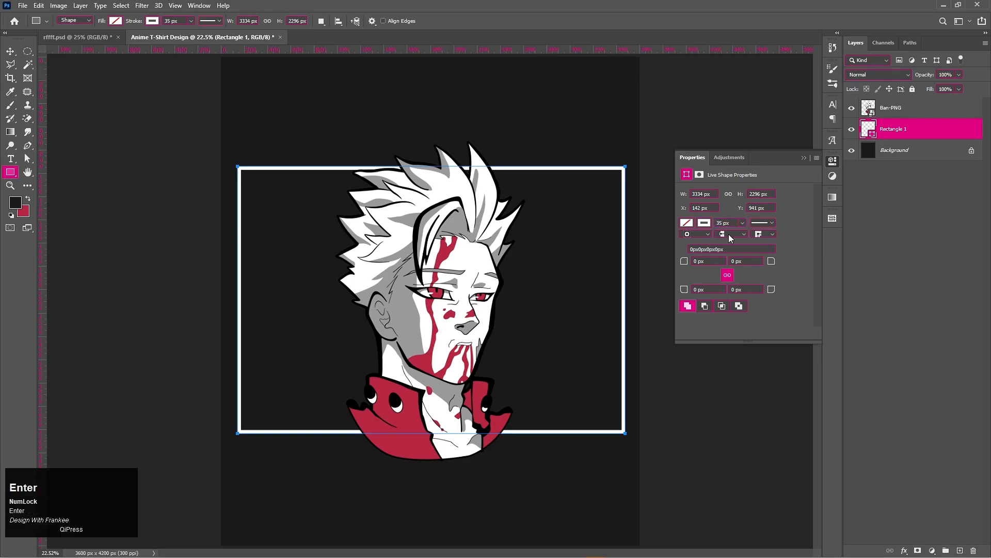
click(804, 158)
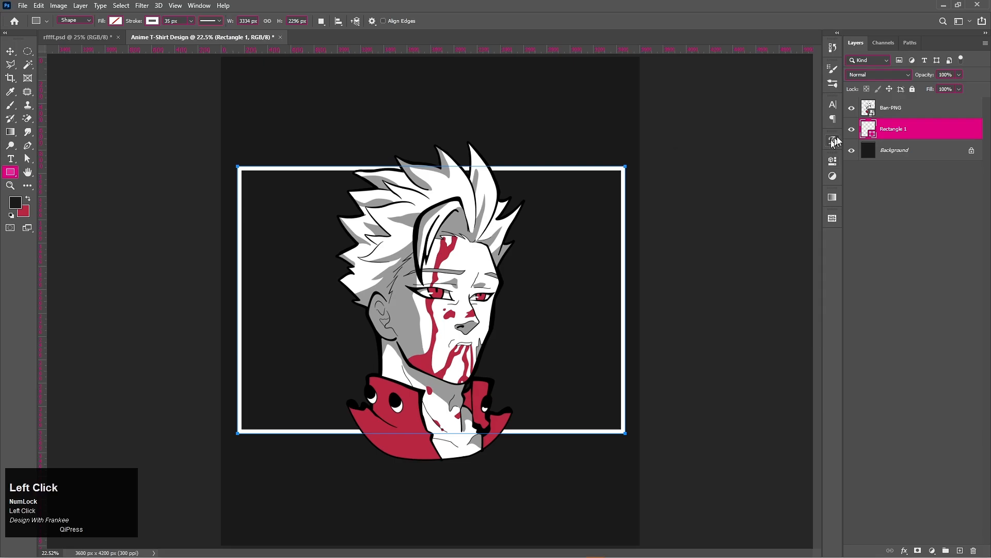
Scale the Ban-PNG portrait to about 25.17% and shift it slightly upward, keeping it horizontally centred on the canvas
click(8, 52)
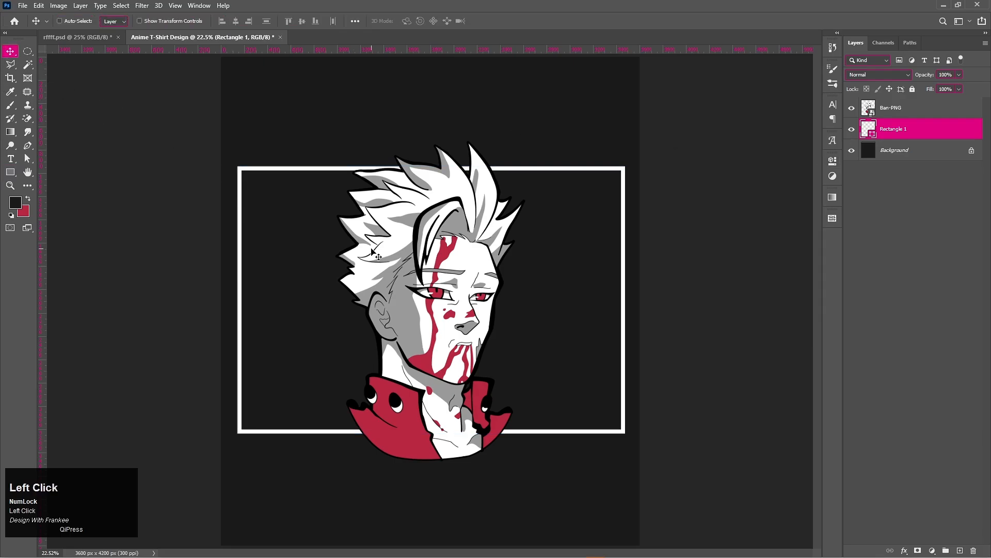
click(924, 113)
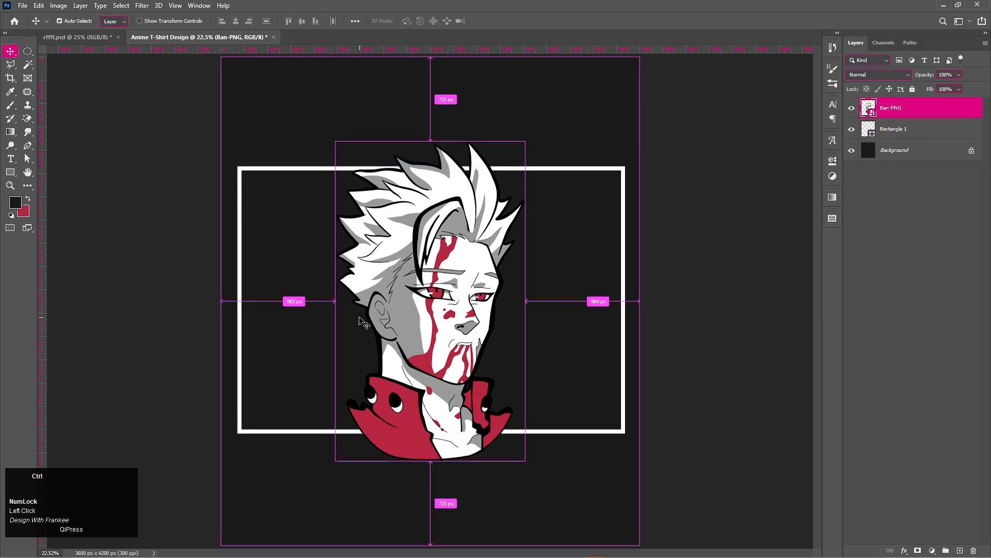
key(ctrl+t)
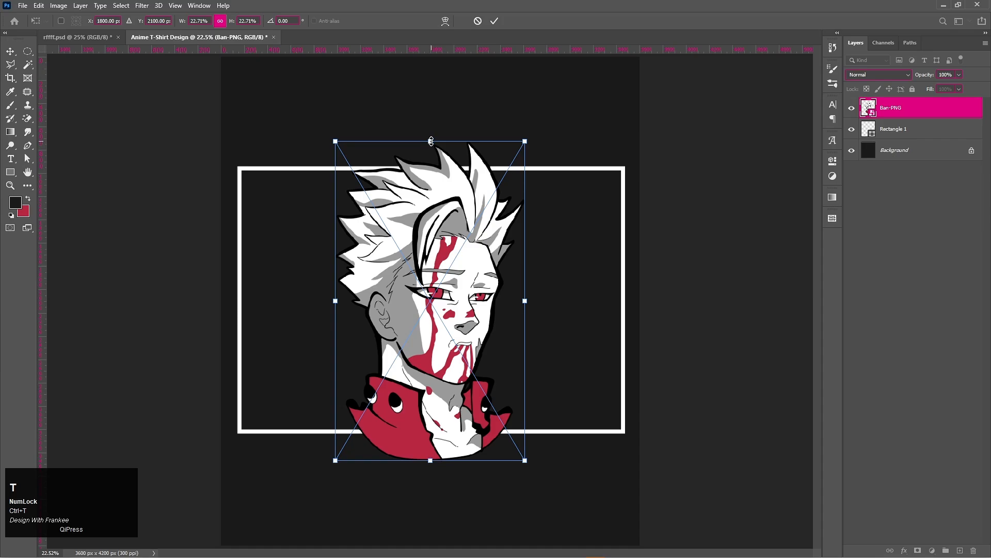
drag(431, 141, 435, 117)
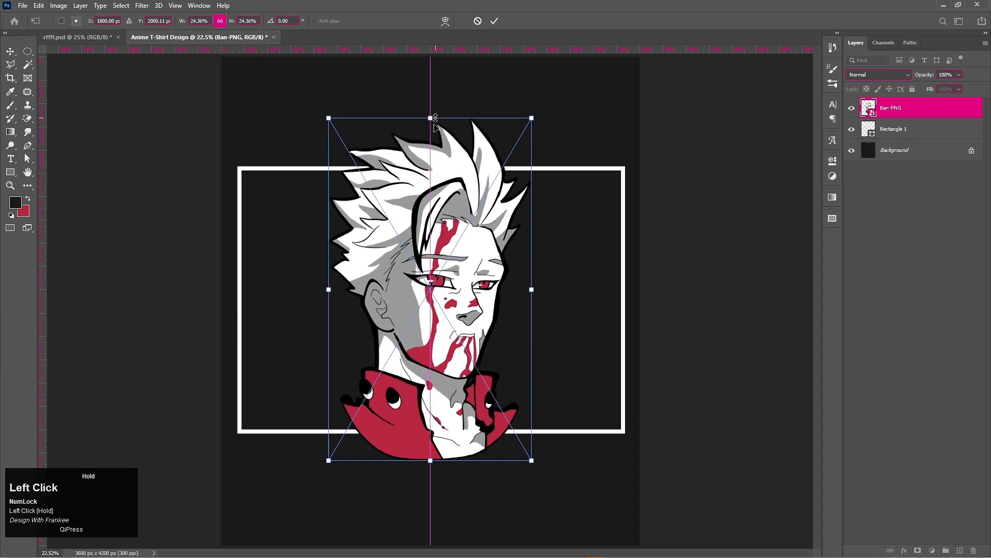
drag(436, 462, 433, 472)
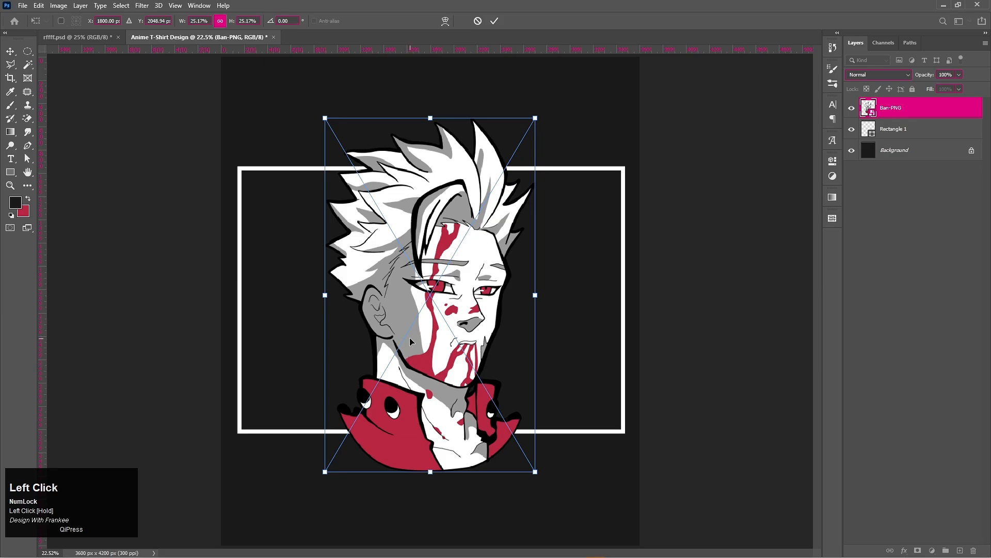
drag(411, 341, 408, 331)
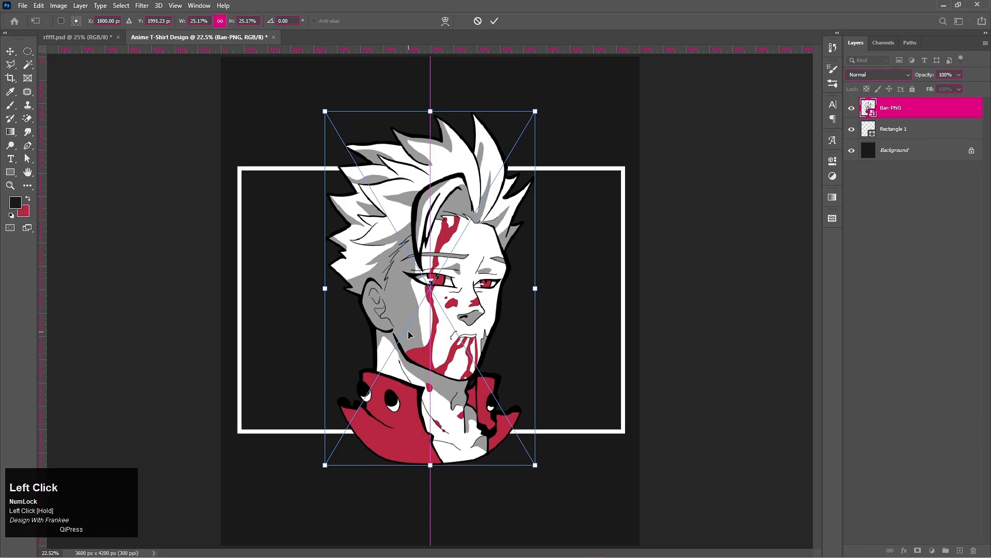
double_click(408, 330)
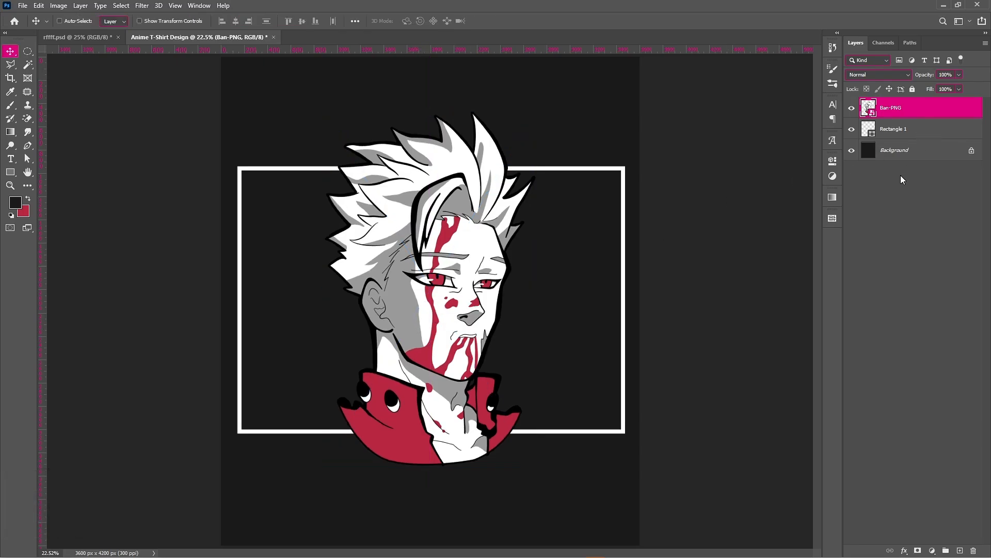
Add the text "BAN" above the portrait and colour it with the red sampled from the character's collar
key(t)
click(346, 89)
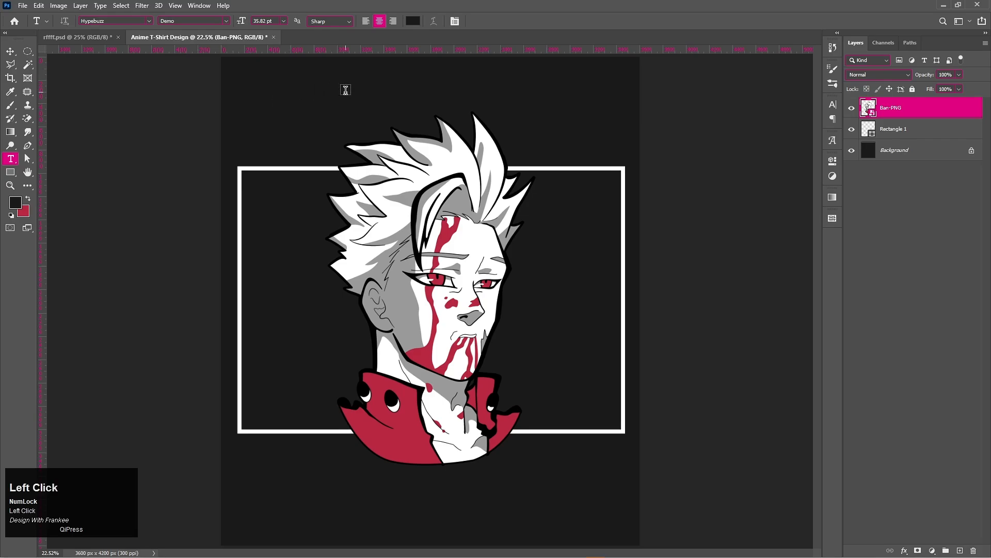
text(B)
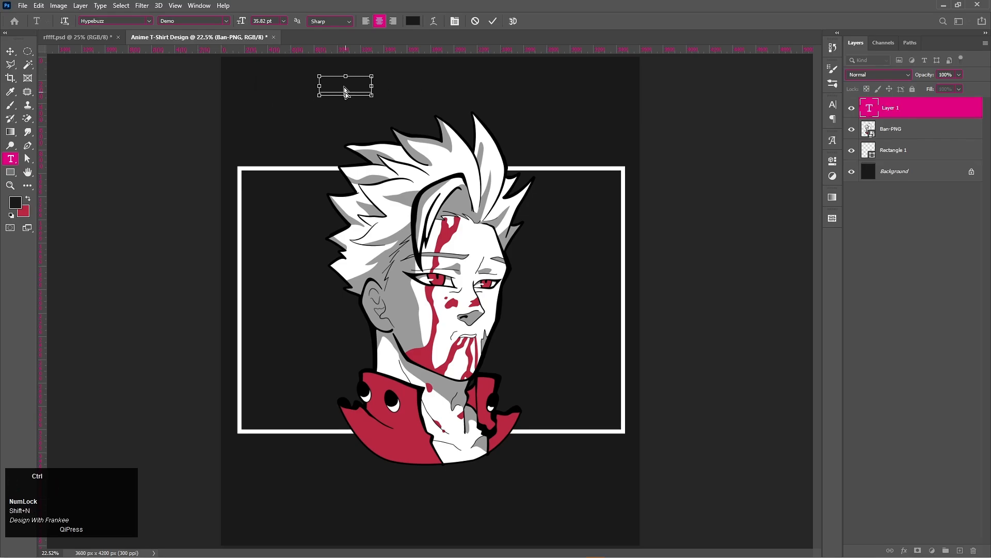
key(ctrl+a)
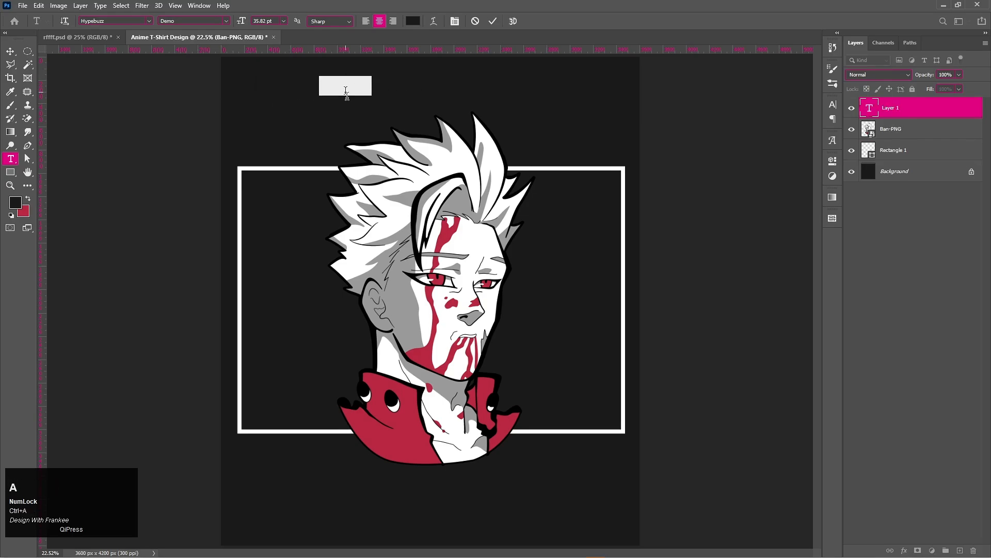
click(417, 21)
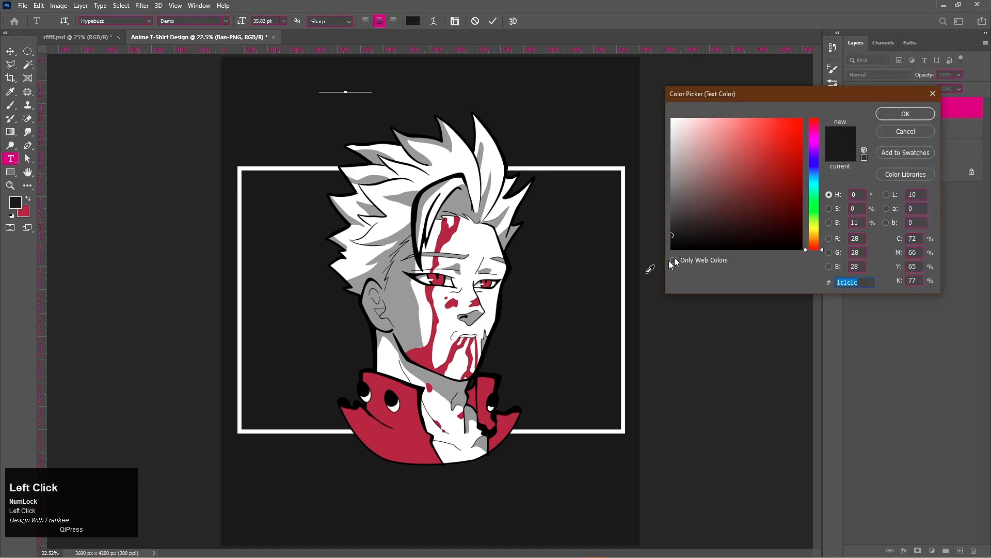
click(410, 421)
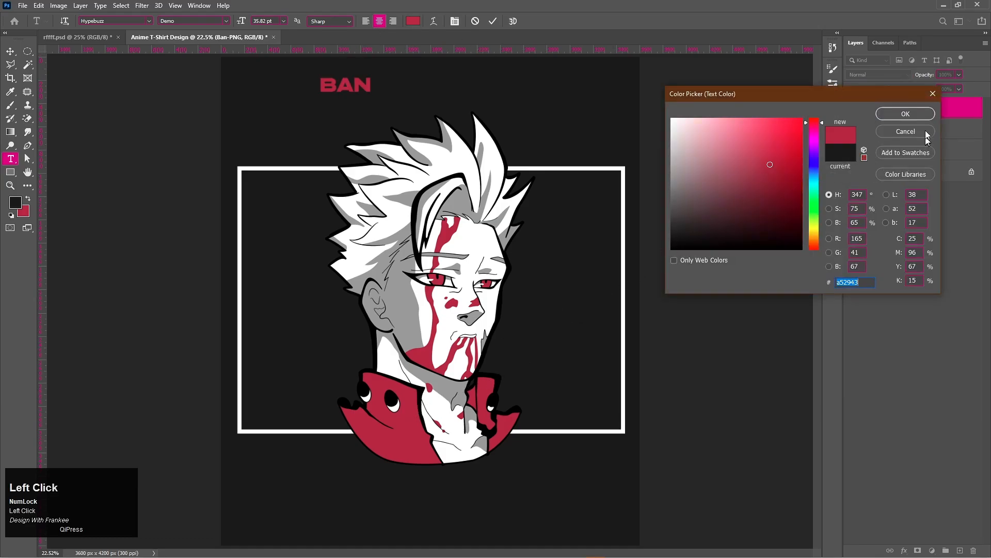
click(905, 114)
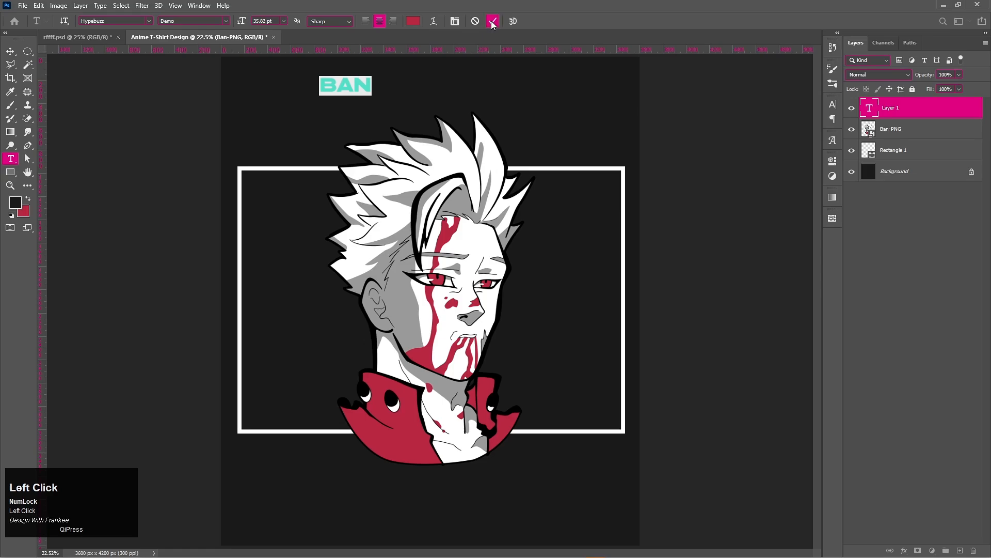
click(493, 21)
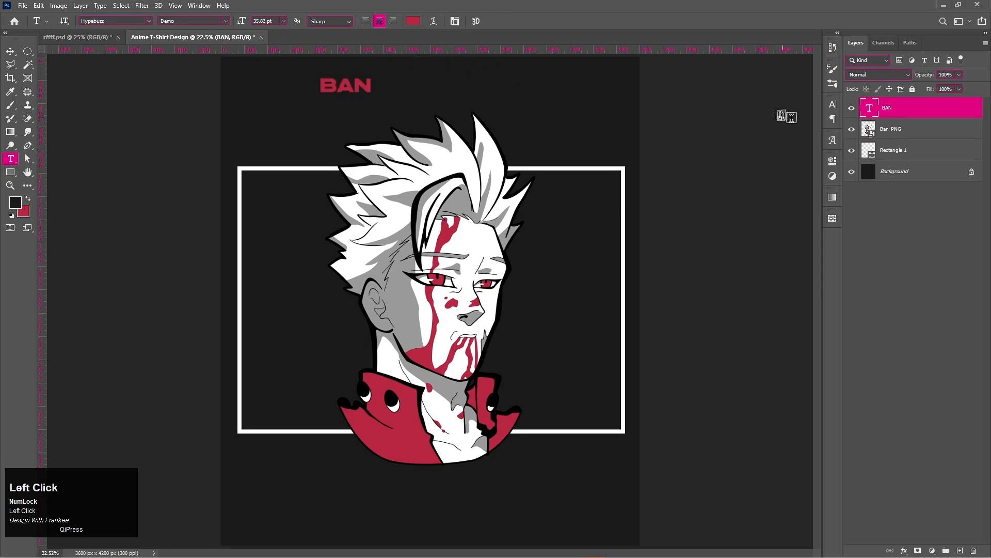
Change the BAN text's font to Nuku Nuku
click(864, 113)
click(149, 21)
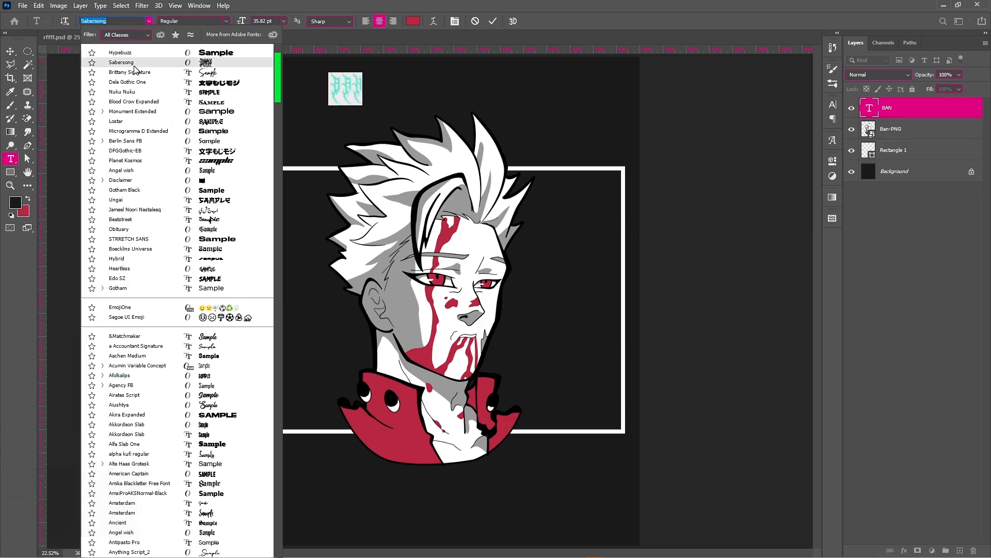
click(133, 93)
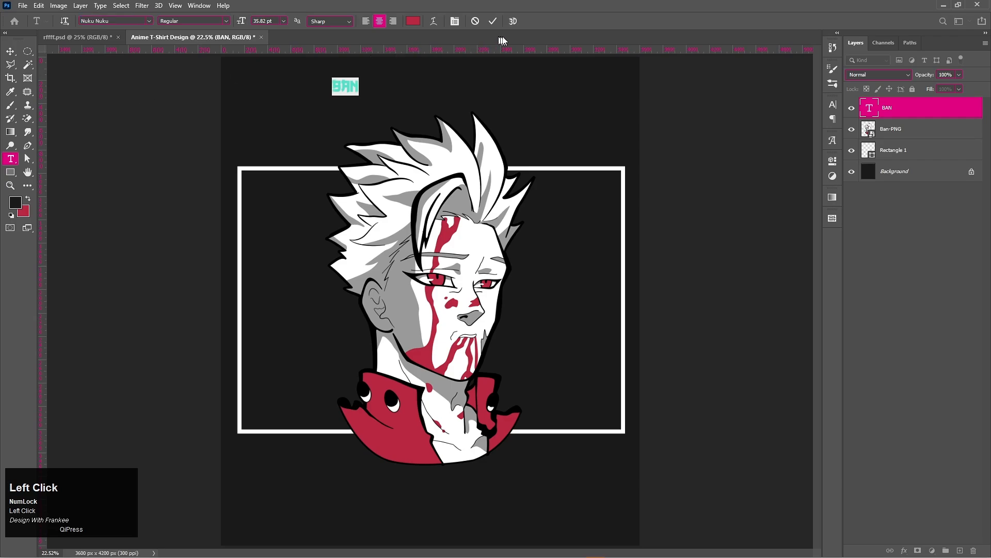
click(495, 21)
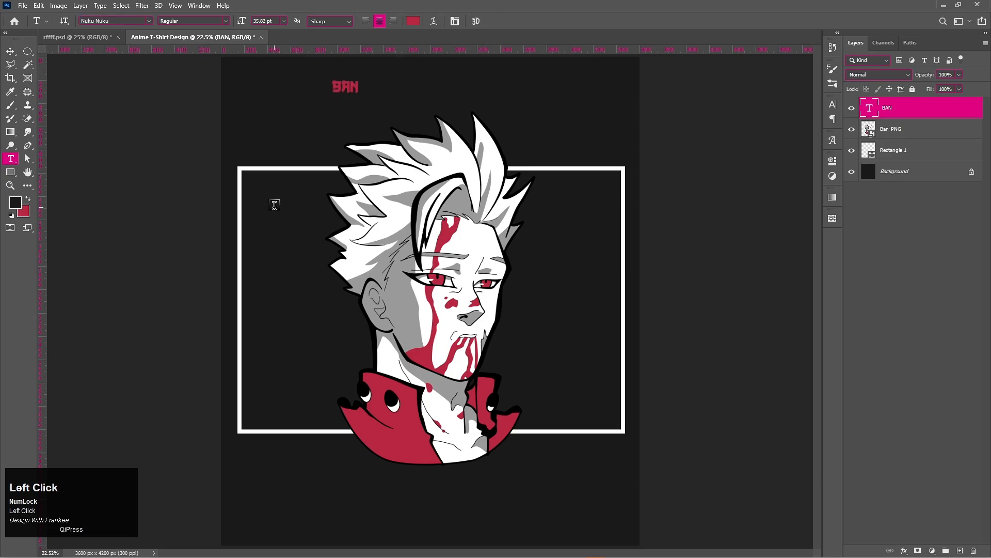
Rotate the BAN text to -90°, scale it to about 813%, and place it vertically inside the left part of the frame
key(v)
key(ctrl+t)
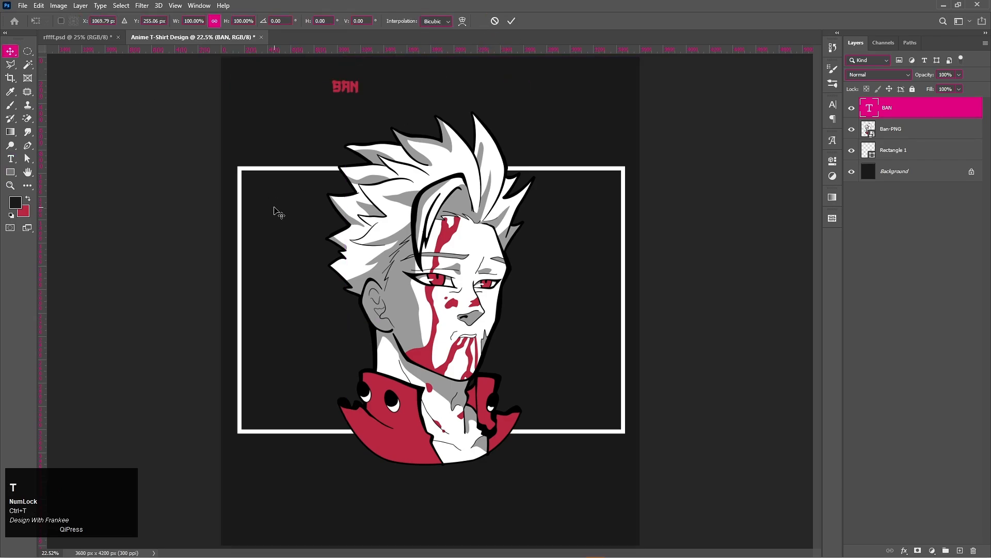
drag(317, 95, 311, 418)
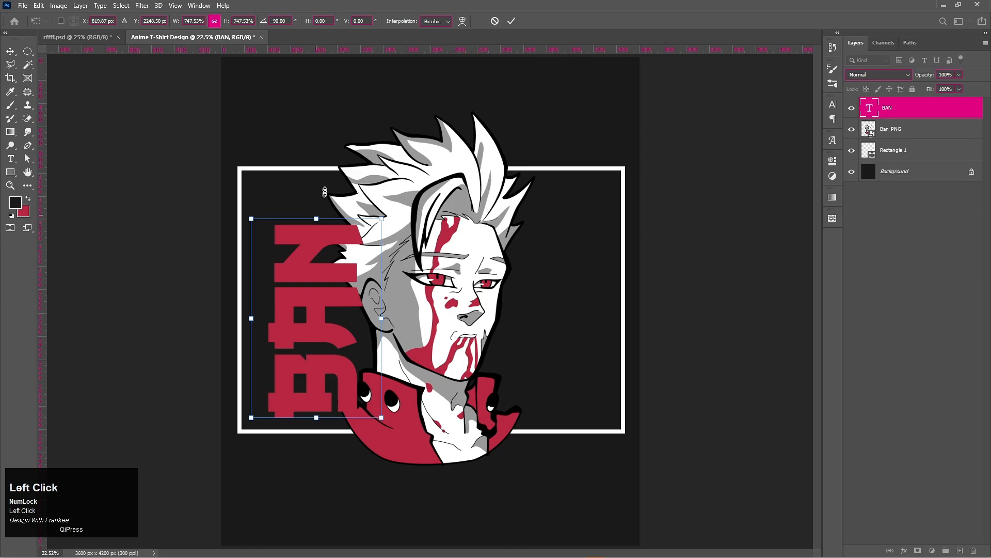
drag(325, 219, 328, 197)
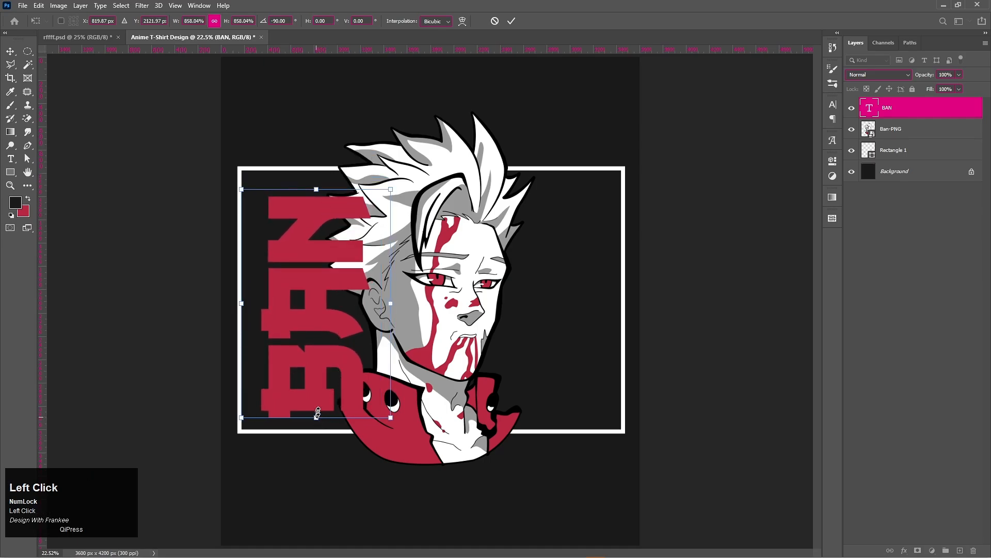
drag(317, 413, 317, 402)
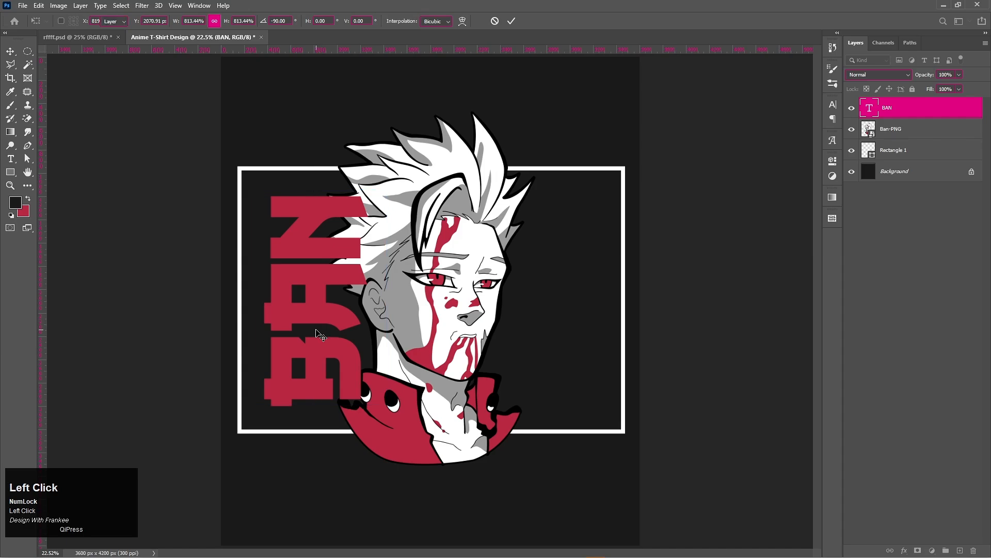
Move the BAN text layer below the Ban-PNG layer and select both layers together
drag(897, 118, 898, 139)
shift+click(901, 110)
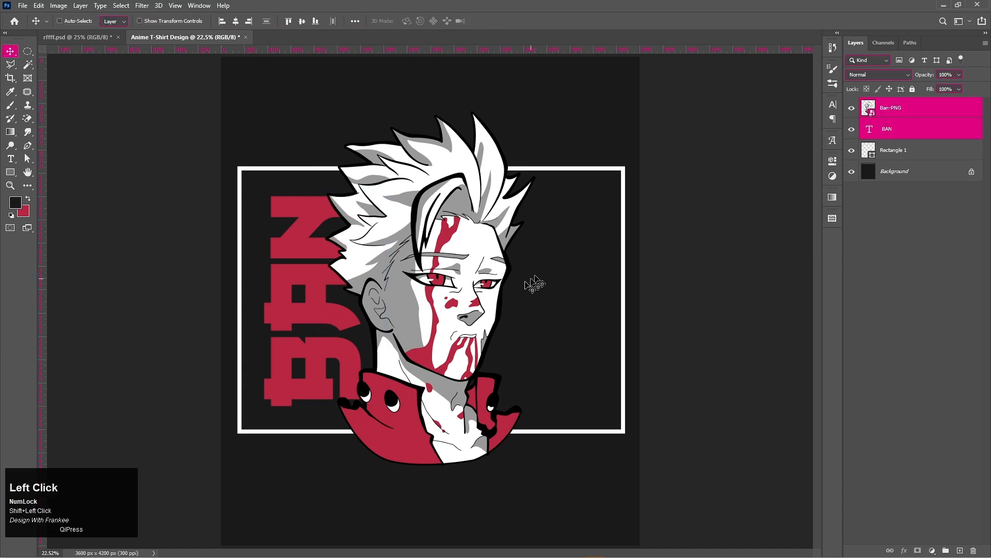
Shift the portrait and BAN text toward the frame's left edge and enlarge the BAN text to nearly fill the frame's height
drag(513, 290, 497, 292)
click(901, 131)
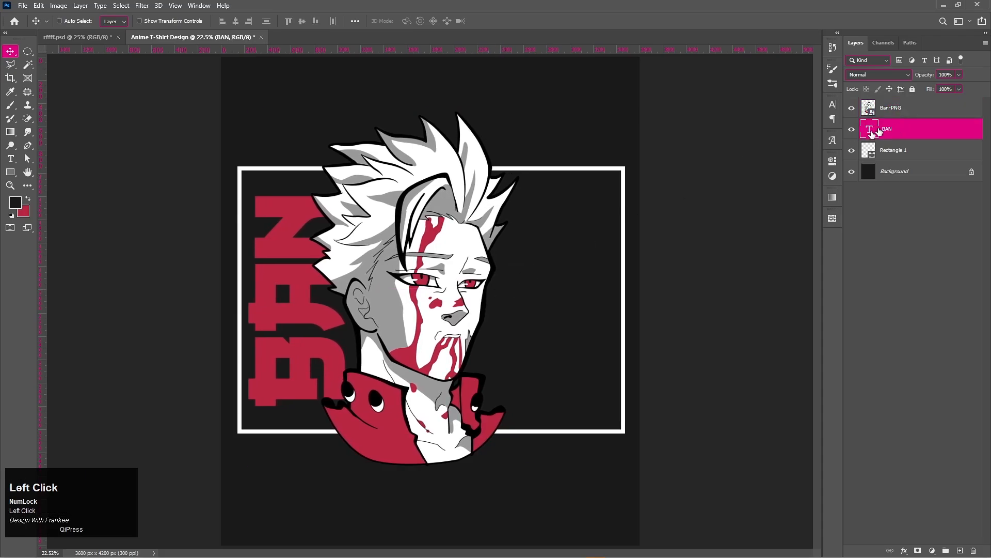
drag(320, 294, 327, 293)
key(ctrl+t)
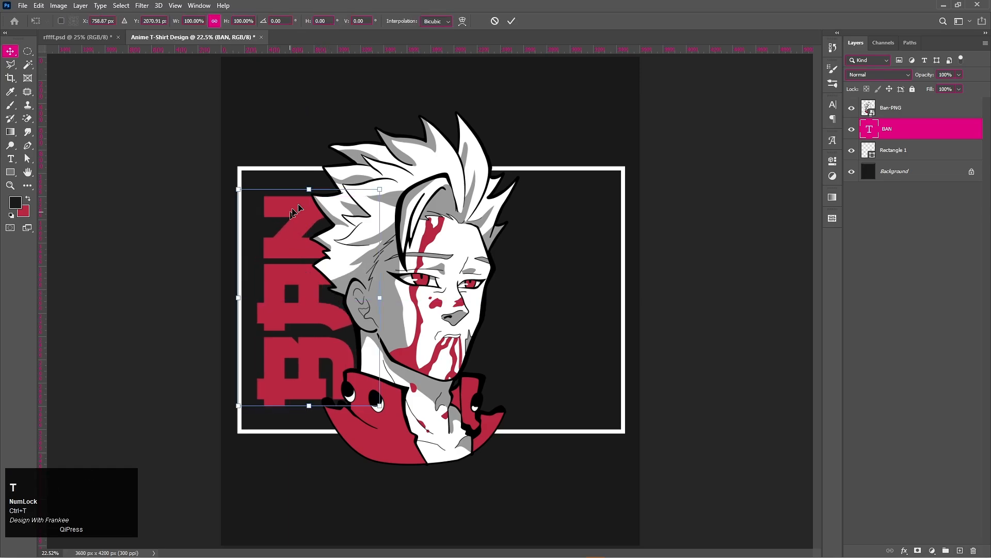
drag(308, 190, 311, 178)
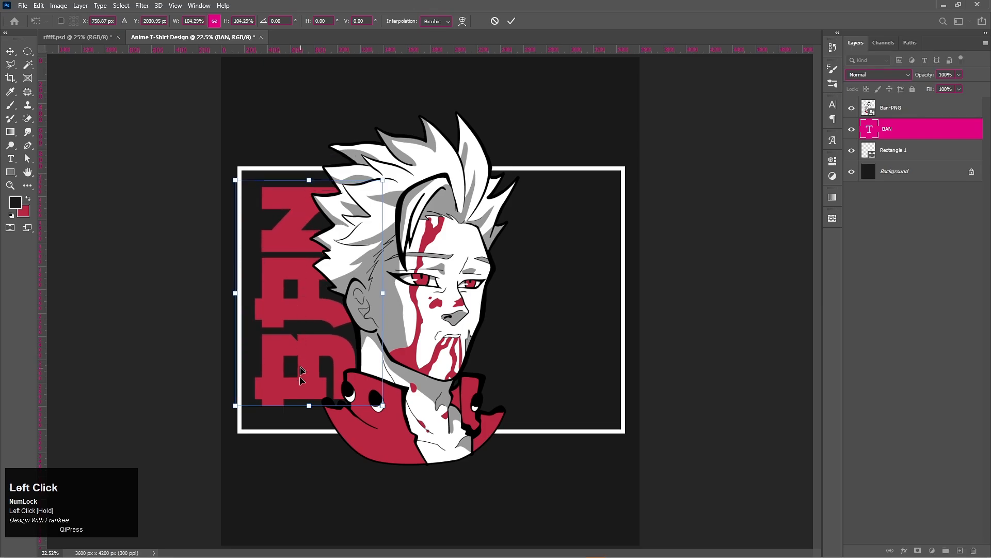
drag(312, 412, 312, 419)
double_click(311, 349)
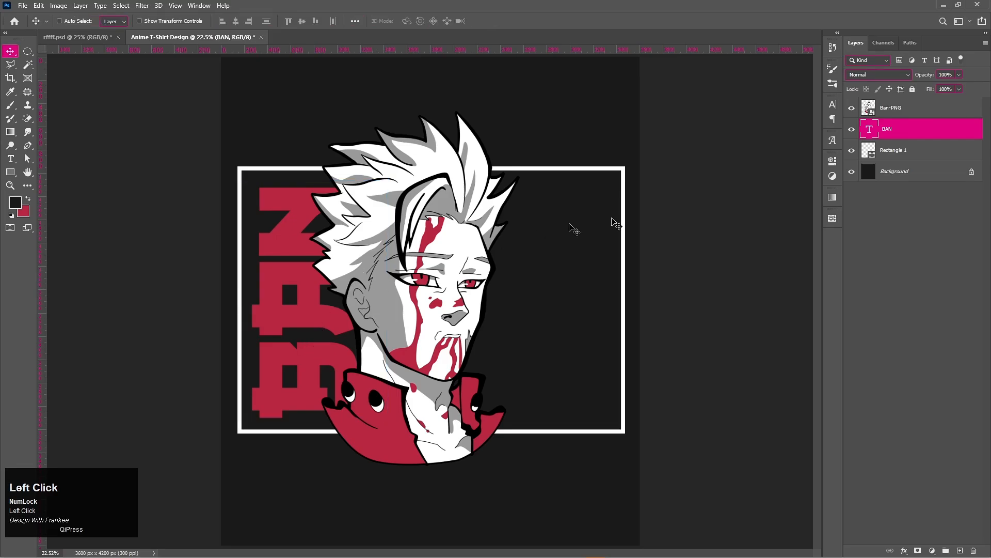
Swap the foreground and background colours and confirm the red #a52943 as the BAN text's colour
key(x)
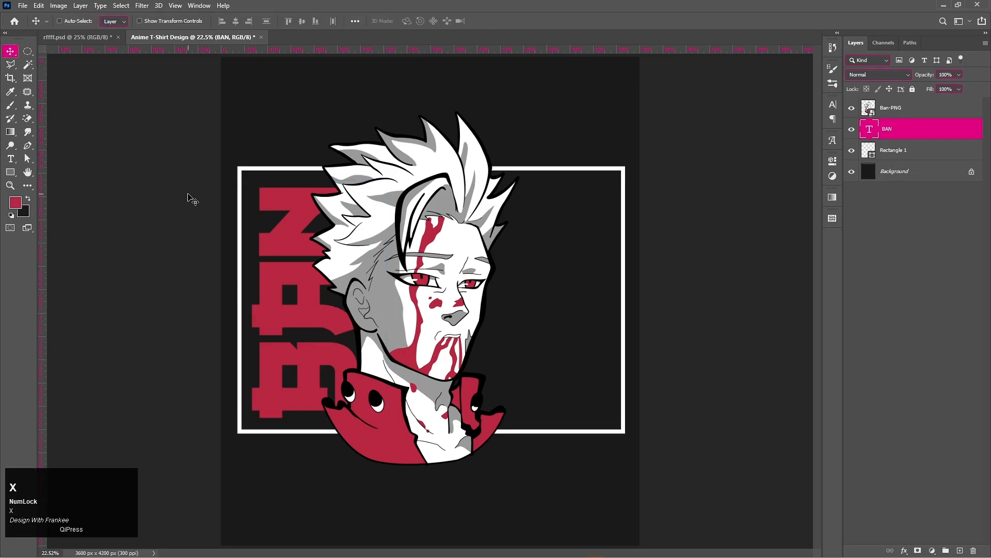
double_click(872, 131)
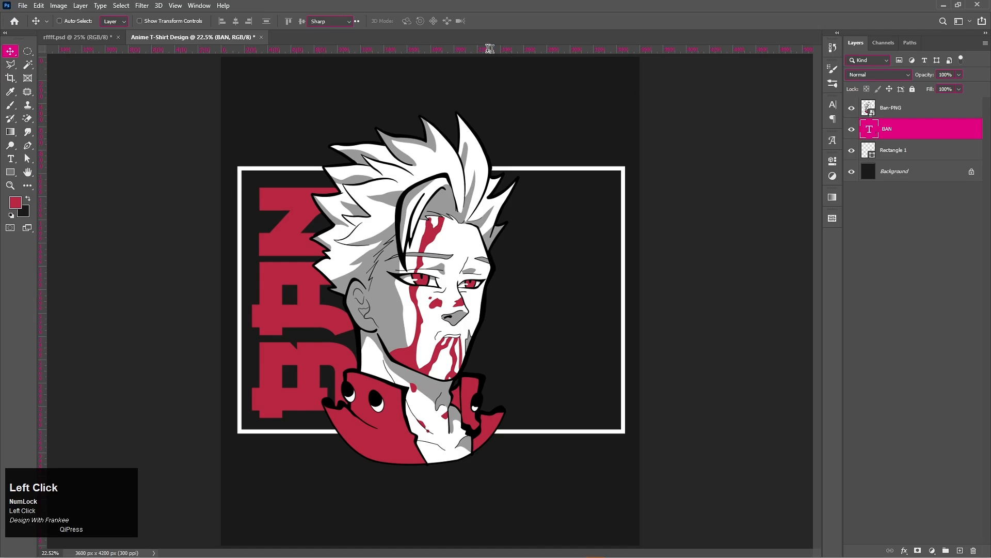
click(412, 21)
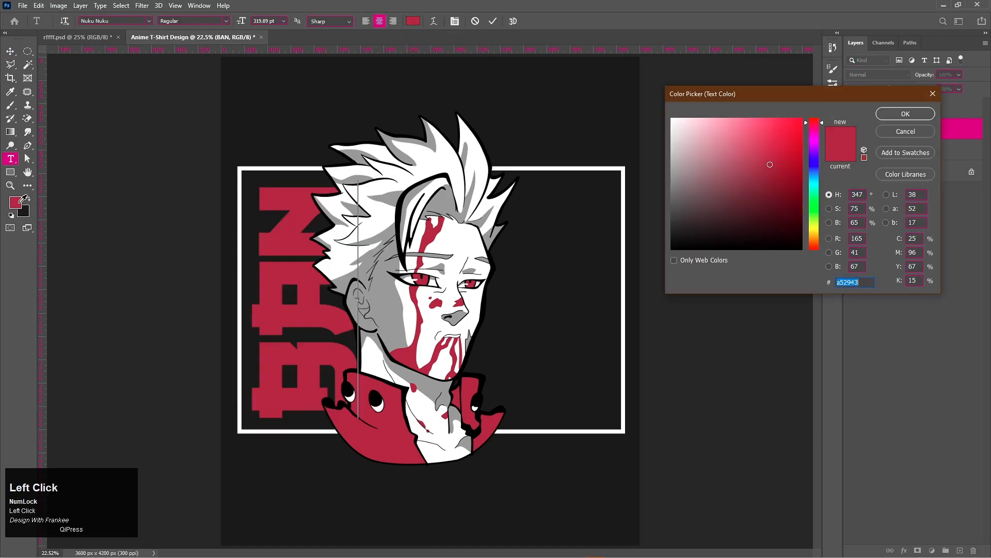
click(904, 114)
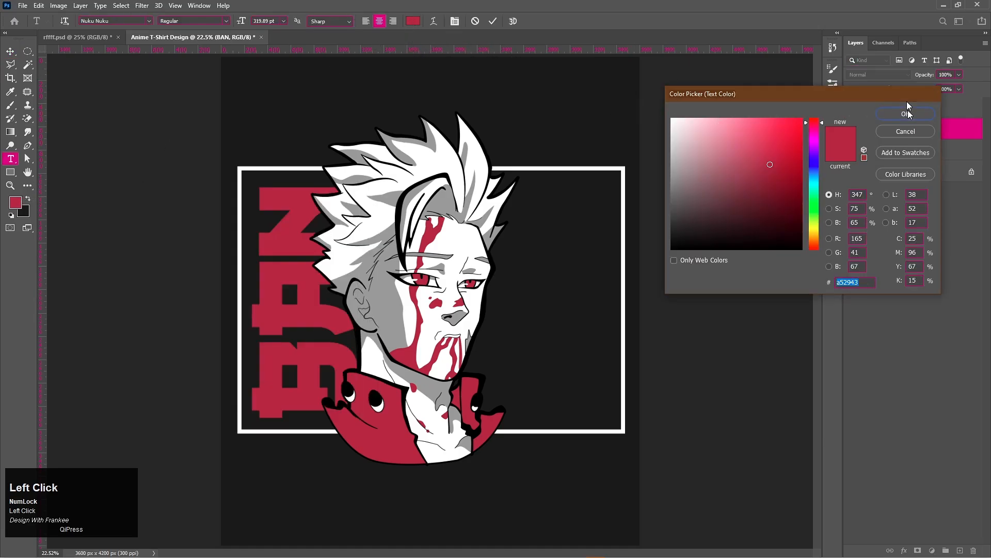
click(493, 22)
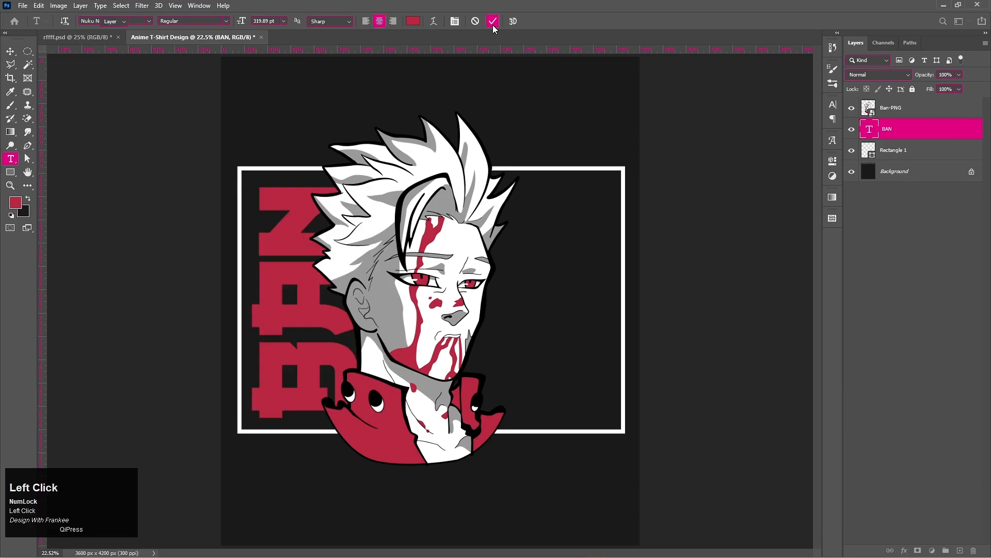
key(v)
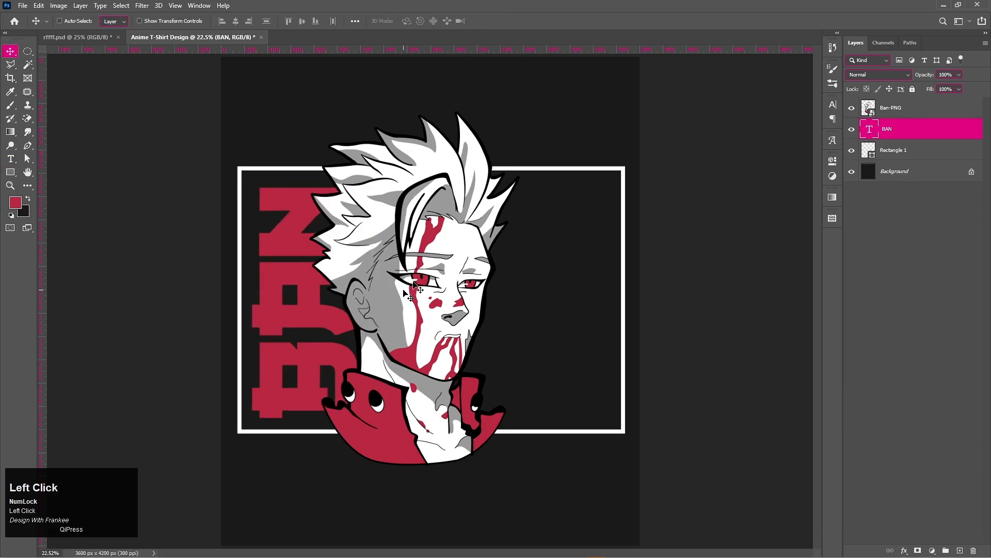
Place the Text-01 image above the Ban-PNG layer, scaled to about 4.68%, inside the frame's upper right area beside the hair
click(878, 112)
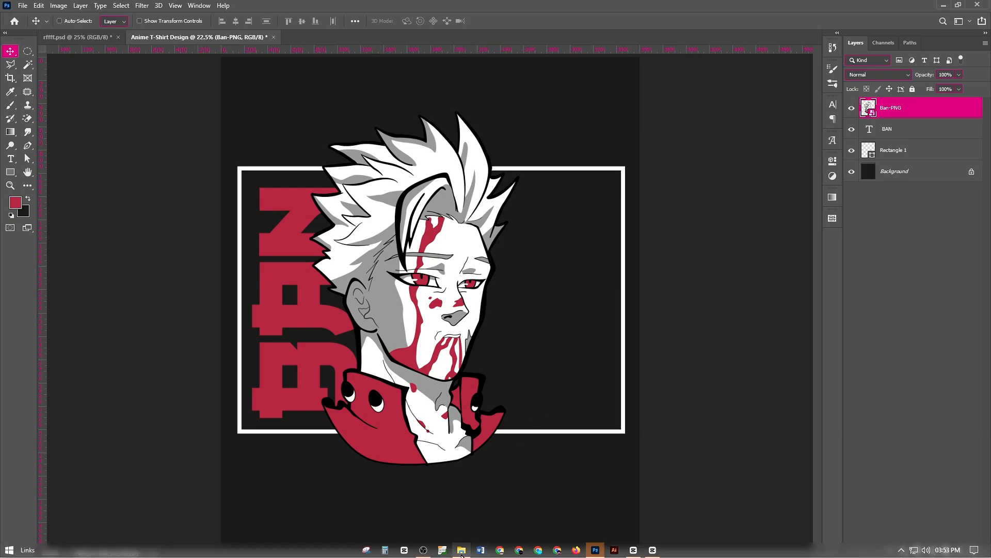
click(461, 549)
click(213, 85)
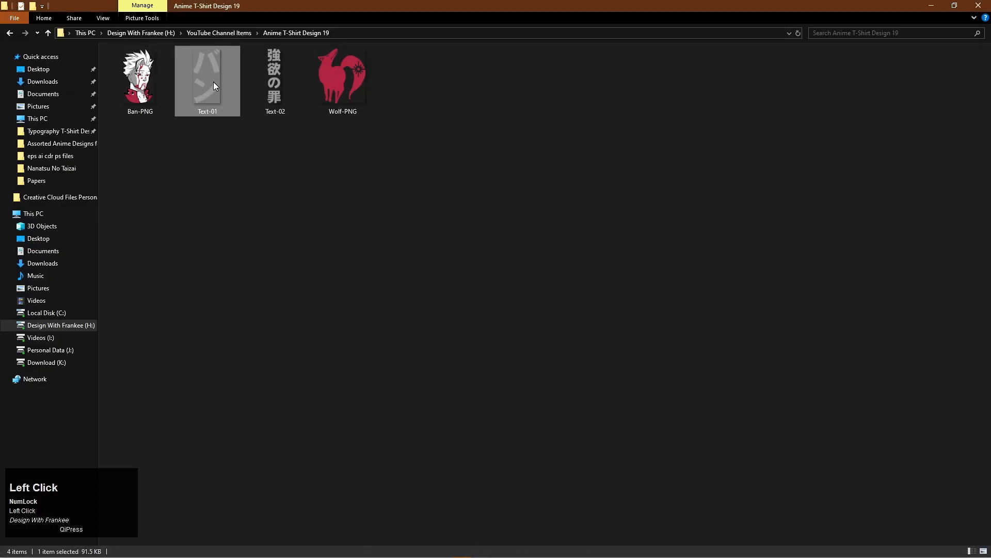
drag(214, 86, 501, 367)
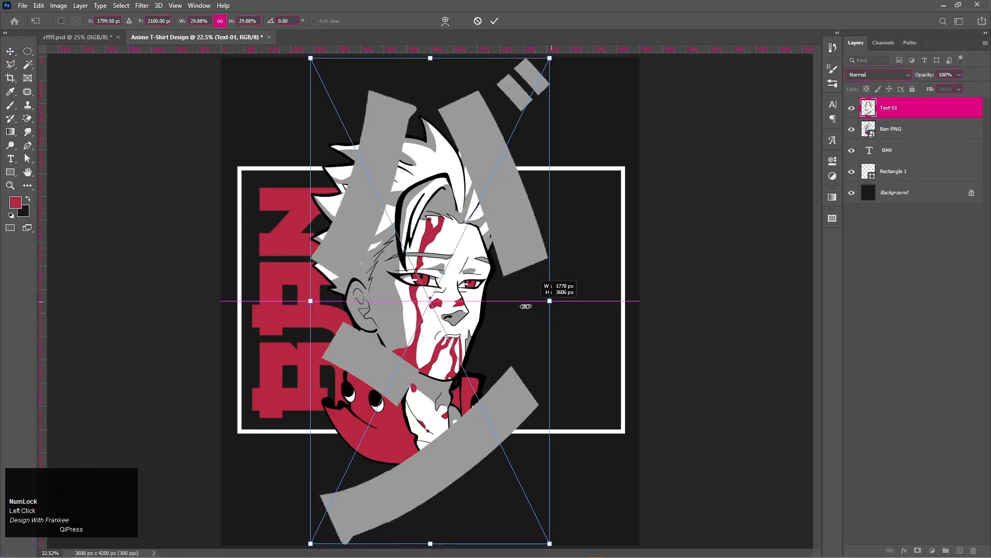
drag(549, 300, 541, 221)
key(Return)
key(ctrl+t)
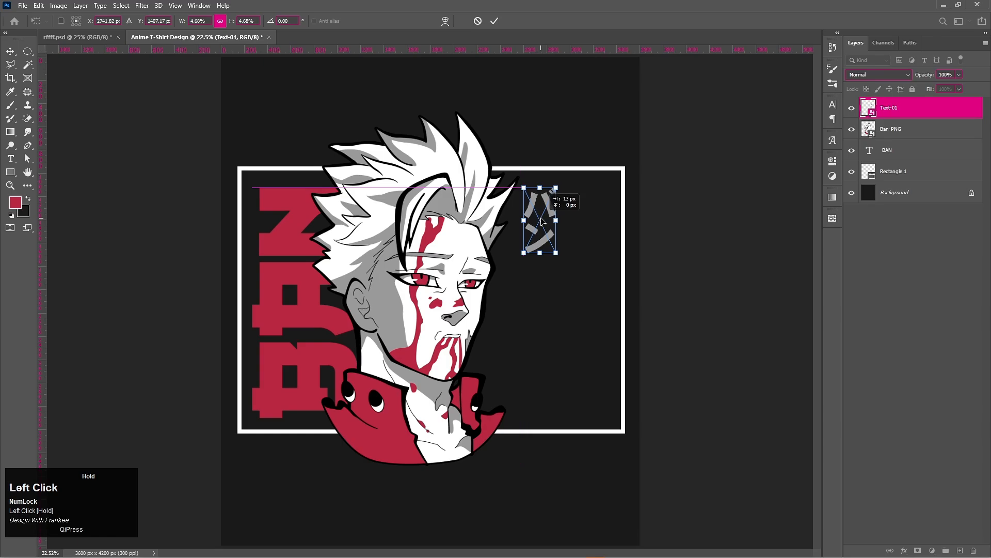
double_click(539, 220)
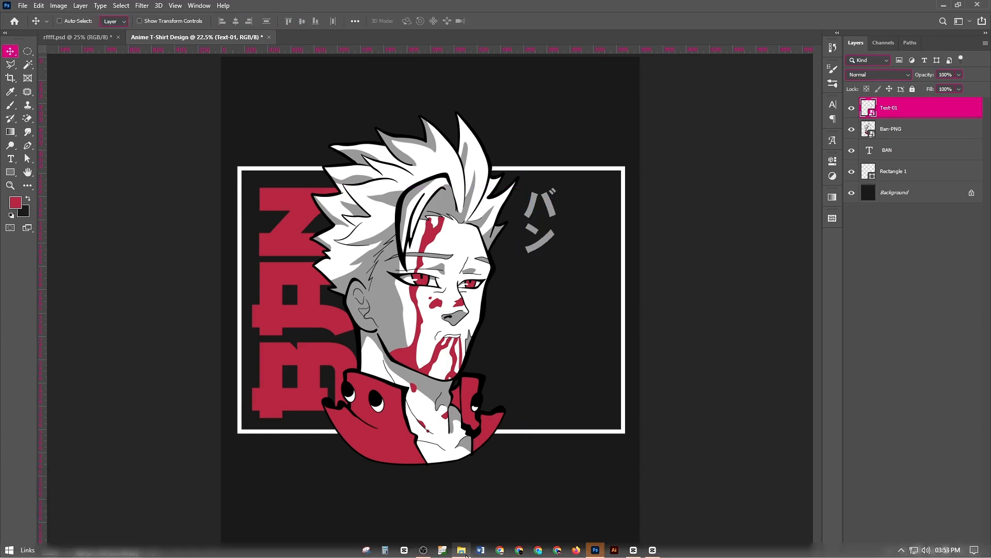
Place the Text-02 image below the Text-01 characters at the same column width, and move Text-01 slightly up
click(461, 552)
drag(293, 102, 544, 335)
drag(489, 301, 542, 328)
ctrl+click(537, 223)
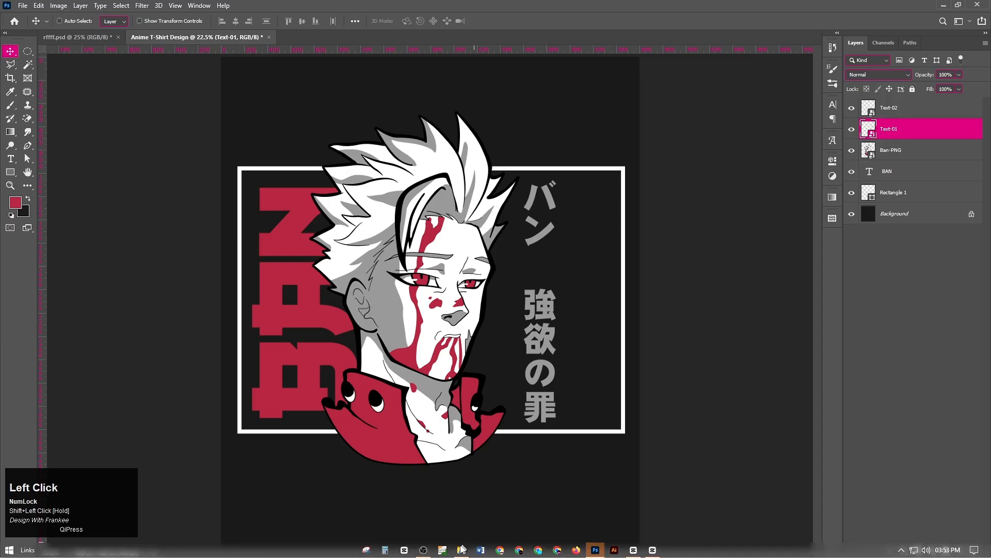
Place the Wolf-PNG image between the two Japanese texts and scale it to match their column width
click(461, 549)
drag(352, 103, 530, 370)
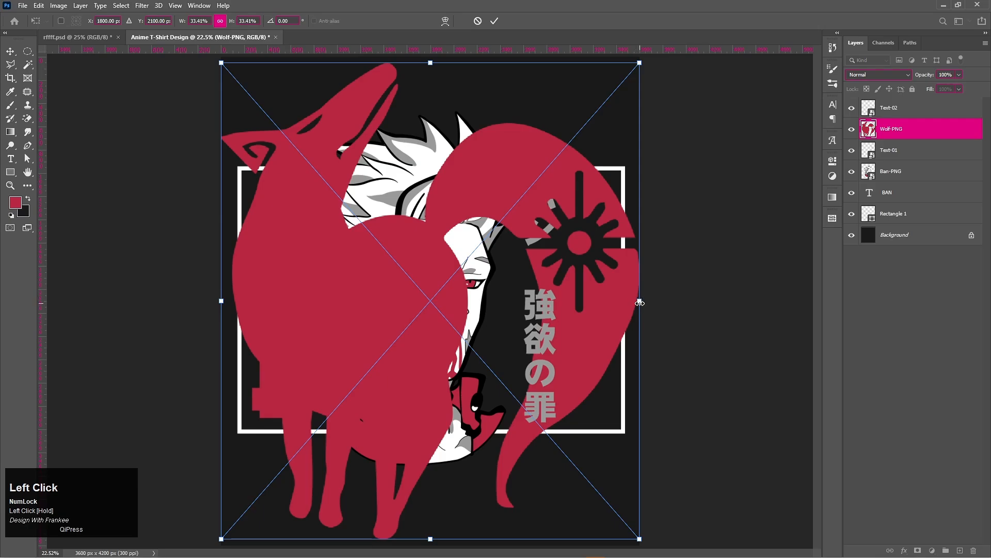
drag(640, 301, 549, 272)
key(Return)
key(ctrl+t)
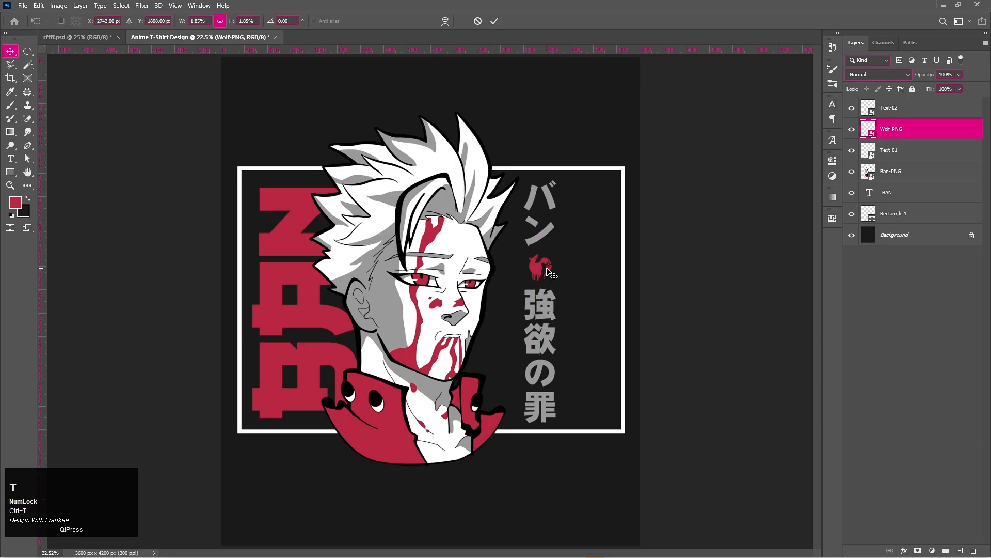
drag(554, 268, 528, 268)
key(Return)
Nudge the Text-01 layer up and the Text-02 layer down to widen the gaps around the wolf
ctrl+click(550, 237)
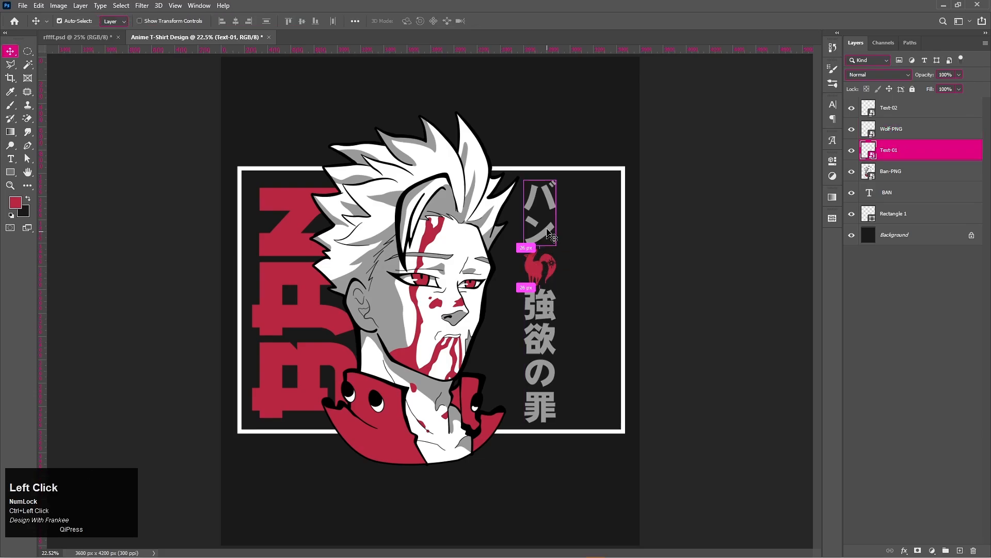
drag(543, 210, 542, 207)
ctrl+click(543, 346)
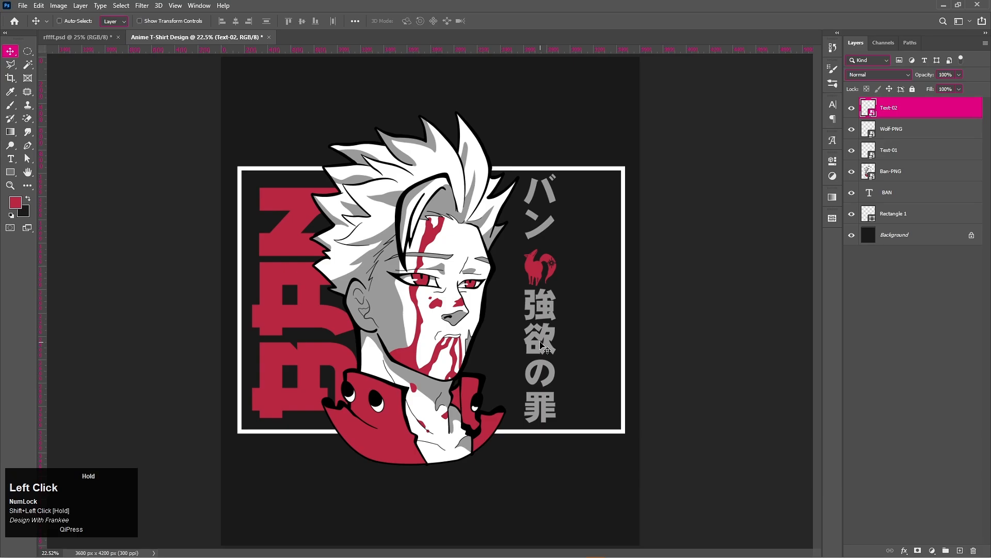
drag(540, 345, 541, 345)
key(Down)
key(Down)
key(Down)
key(Down)
key(Down)
key(Down)
key(Down)
key(Down)
key(Down)
key(Down)
key(Down)
key(Down)
key(Down)
key(Down)
key(Down)
key(Down)
key(Down)
key(Down)
key(Down)
key(Down)
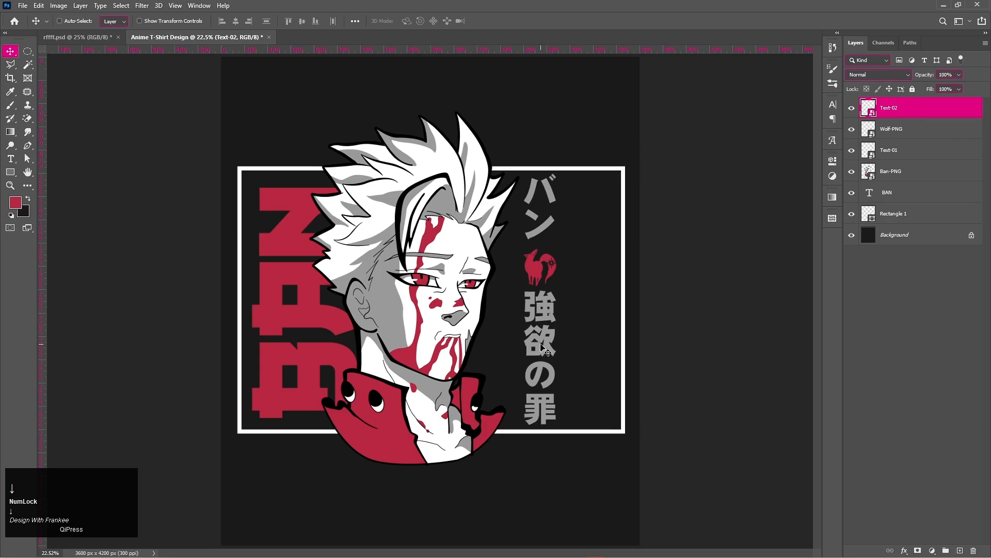
Evenly distribute the Text-02, Wolf-PNG and Text-01 layers and group them, moving the group slightly closer to the portrait
shift+click(880, 155)
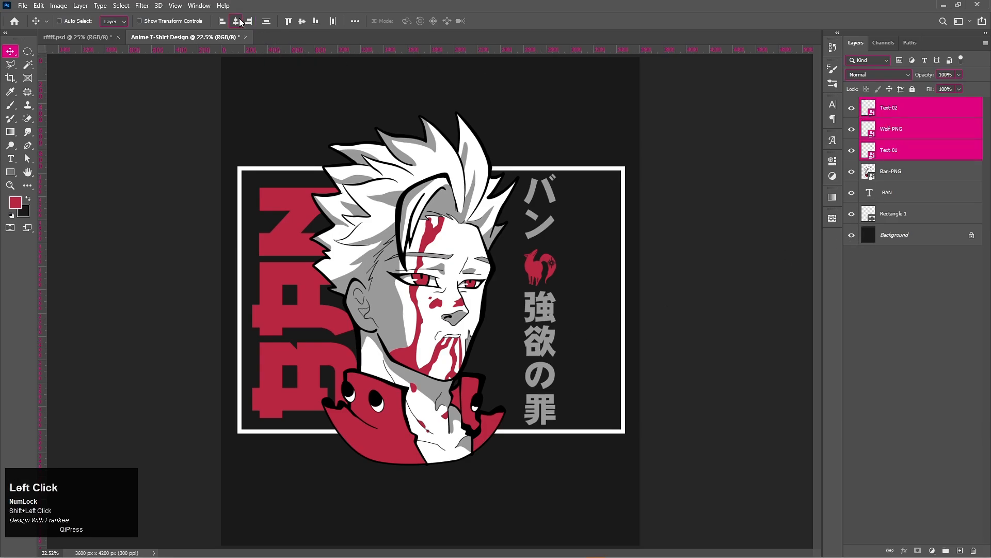
click(266, 20)
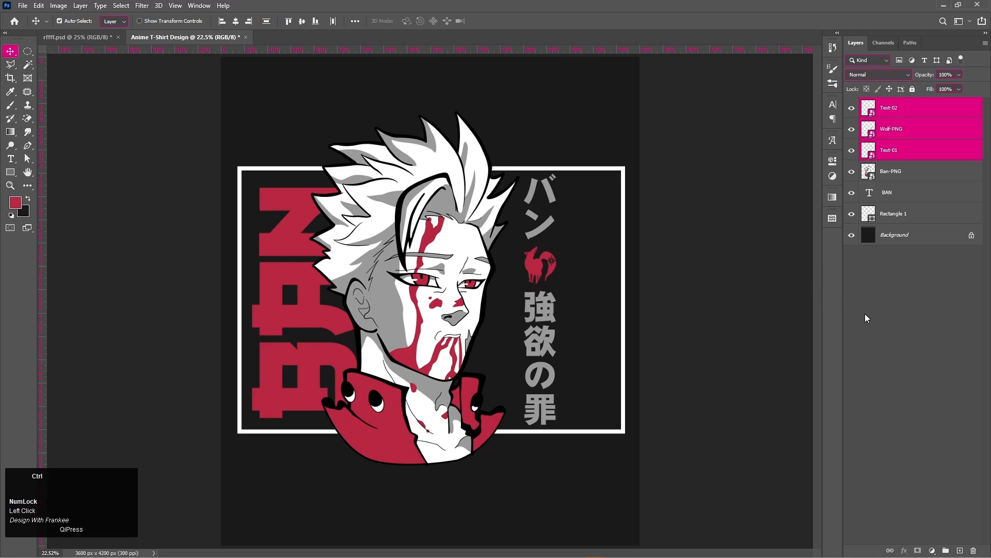
key(ctrl+g)
shift+click(541, 307)
drag(541, 307, 537, 303)
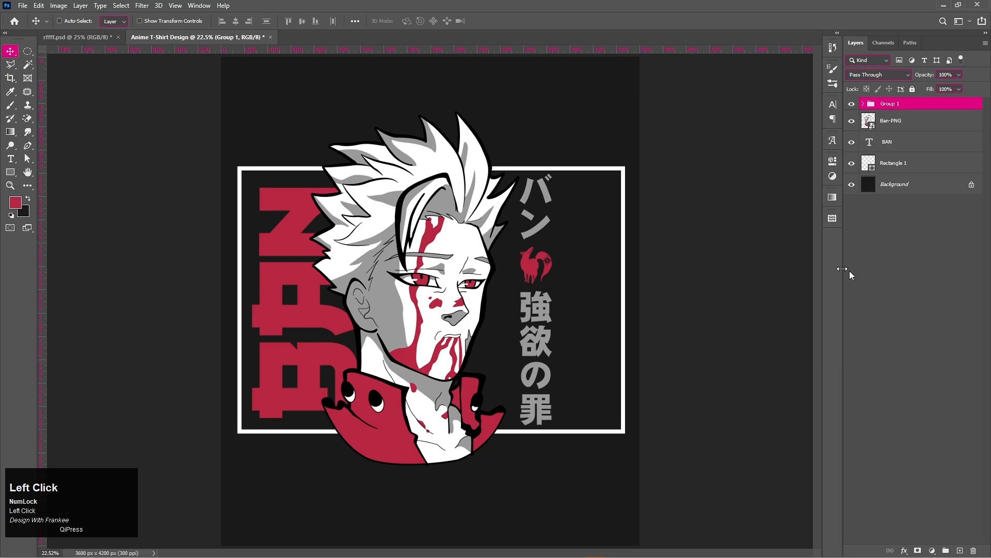
Add the text "CODICA" above the portrait as a new text layer
click(872, 277)
key(t)
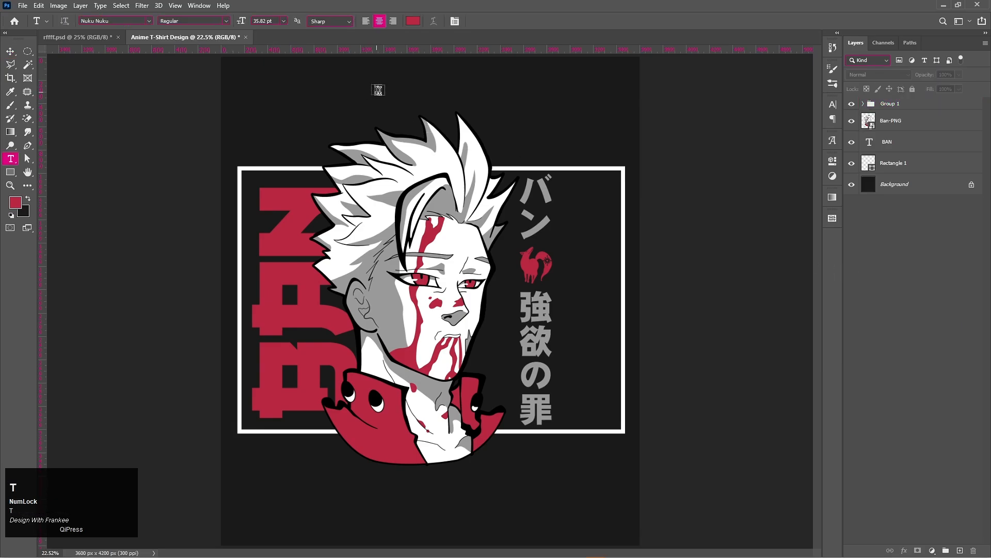
click(383, 91)
key(Caps_Lock)
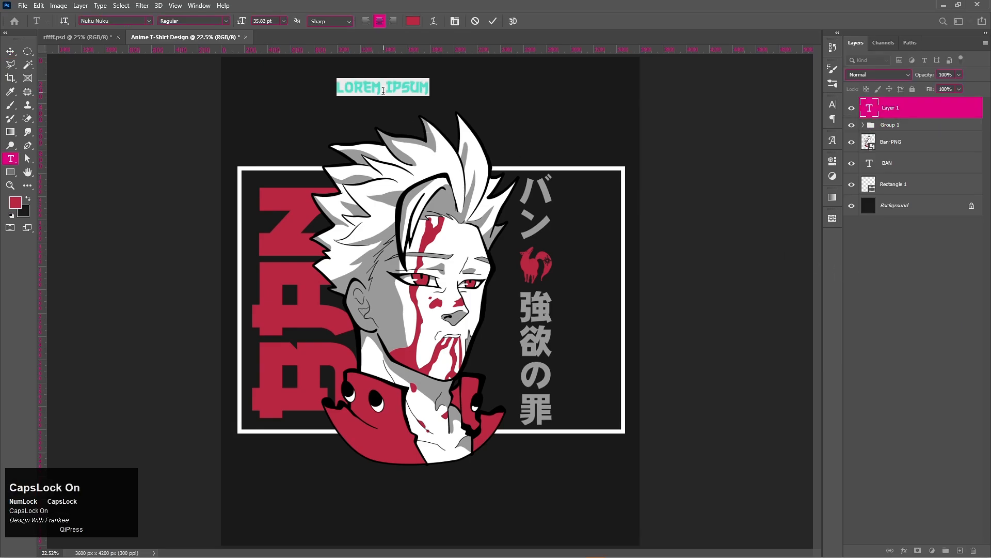
text(CODICA)
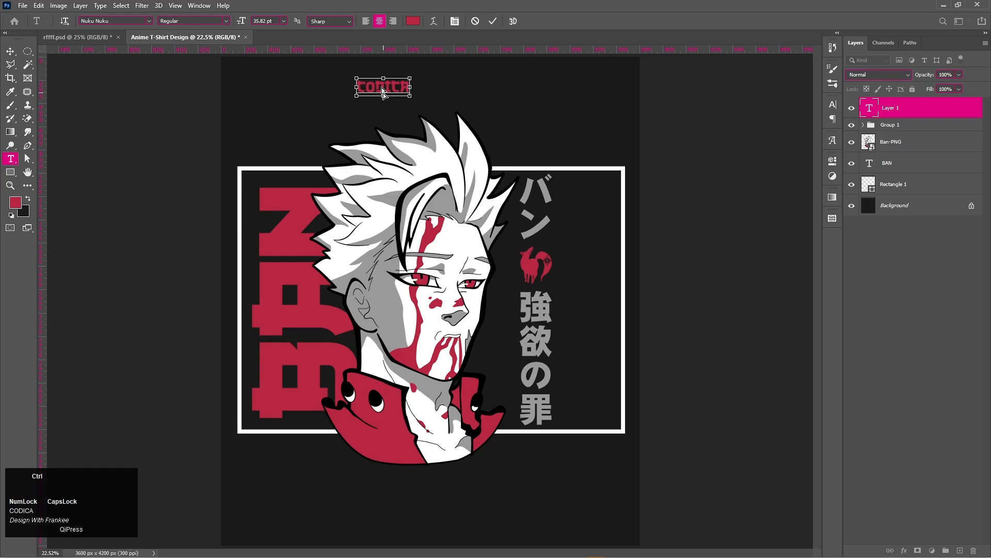
Change the CODICA text's font to Hypebuzz
key(ctrl+a)
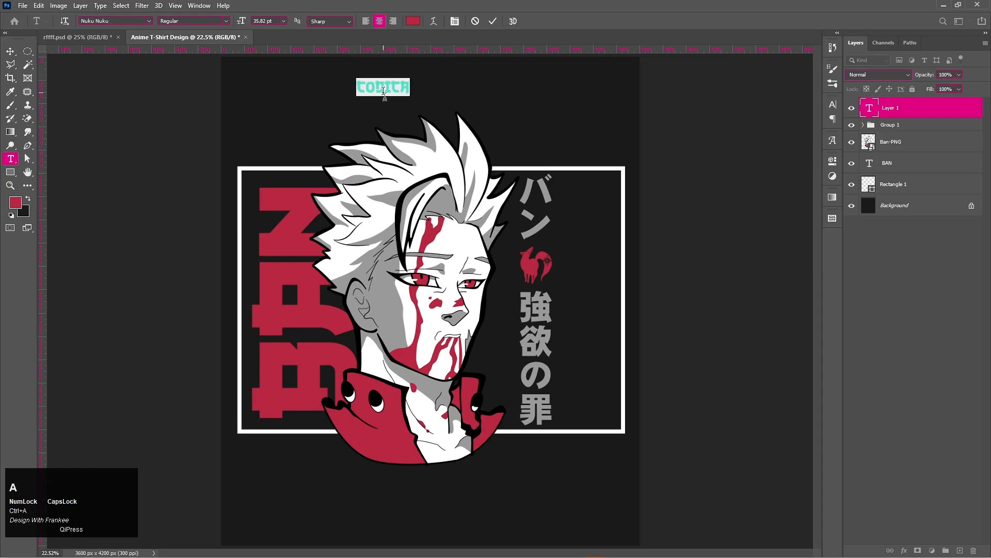
click(149, 21)
click(138, 62)
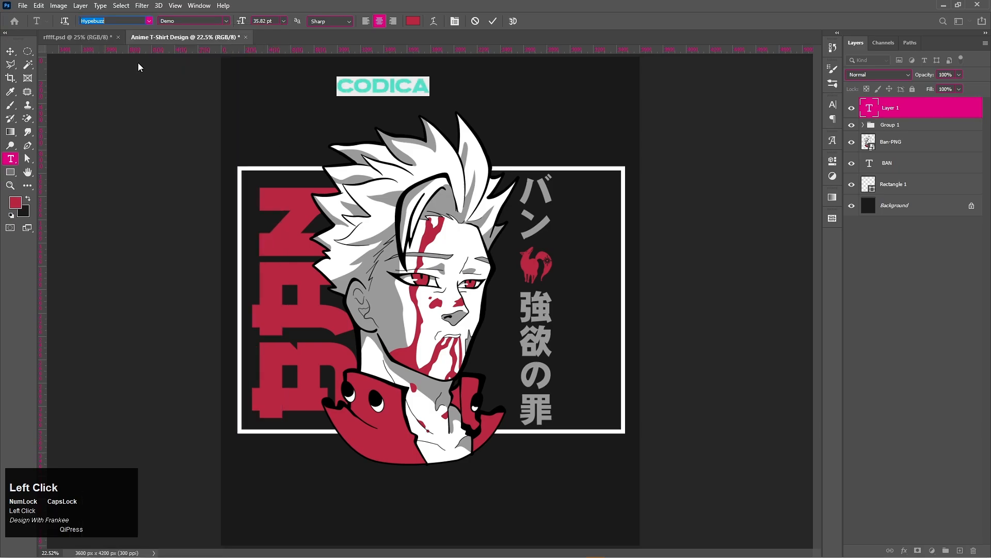
click(494, 22)
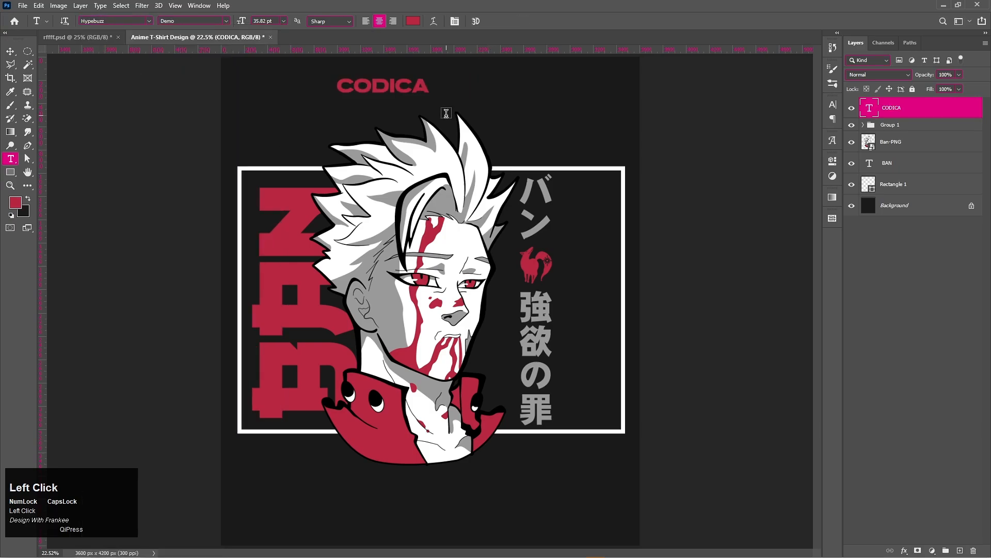
key(v)
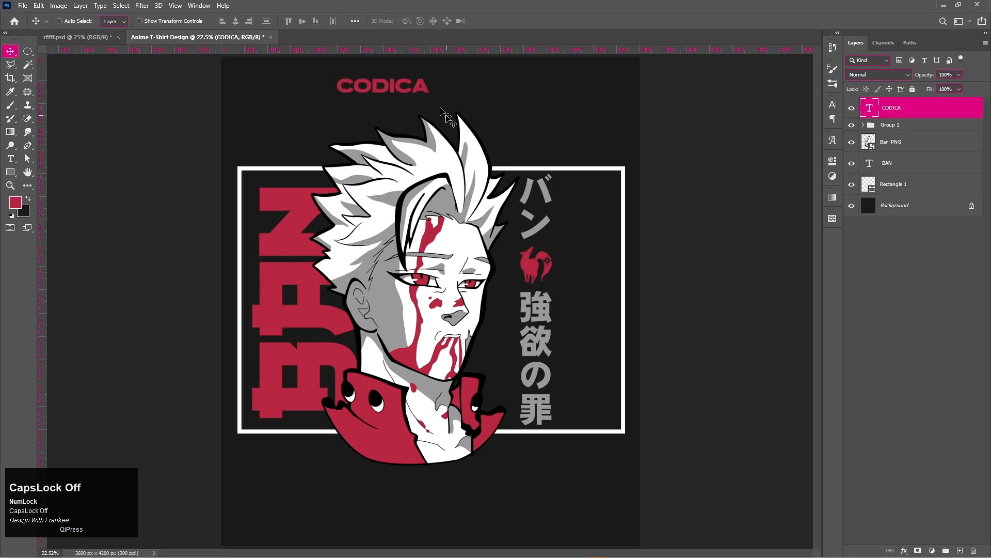
Rotate the CODICA text to -90°, scale it to about 250%, and place it vertically between the Japanese text column and the frame's right edge
key(ctrl+t)
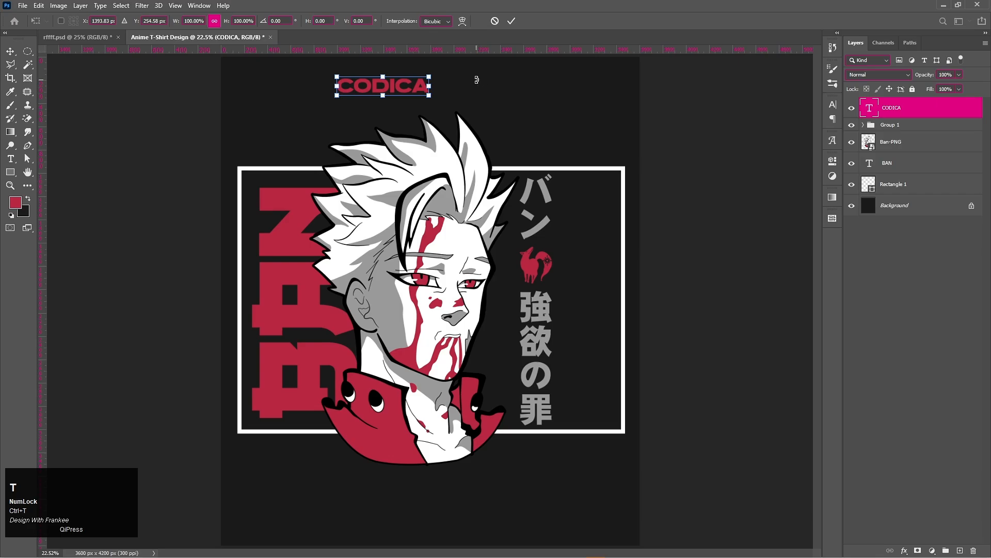
drag(419, 65, 589, 239)
drag(587, 331, 589, 417)
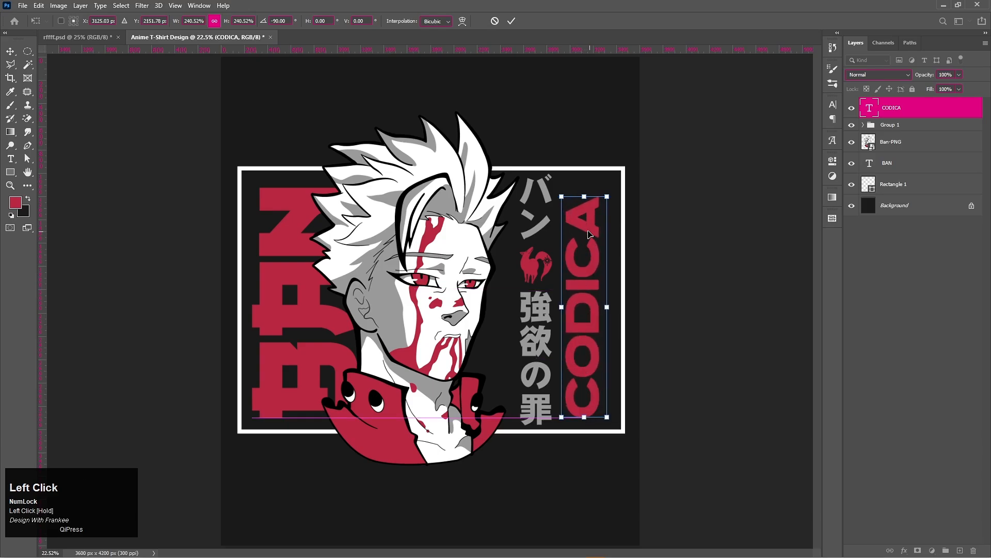
drag(587, 195, 590, 187)
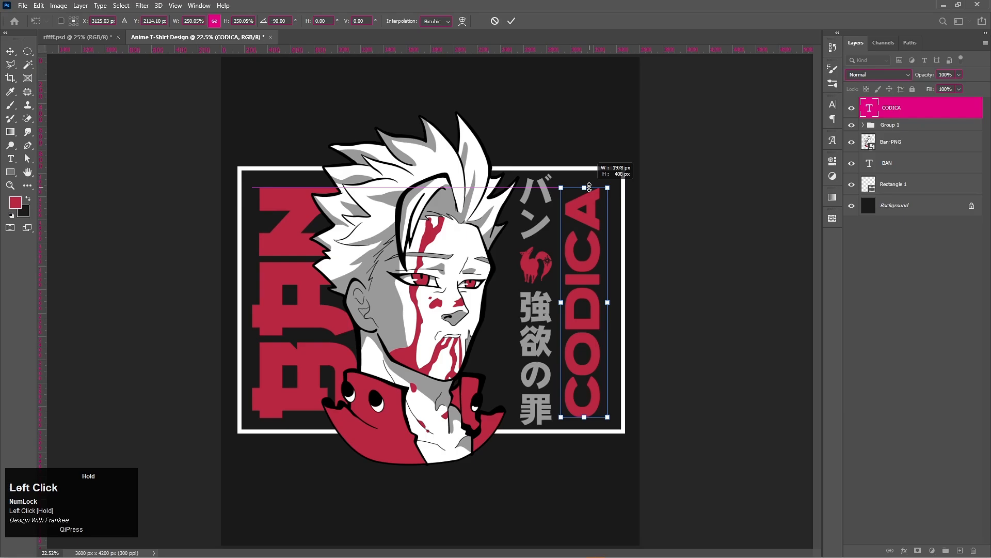
drag(589, 265, 587, 296)
double_click(586, 293)
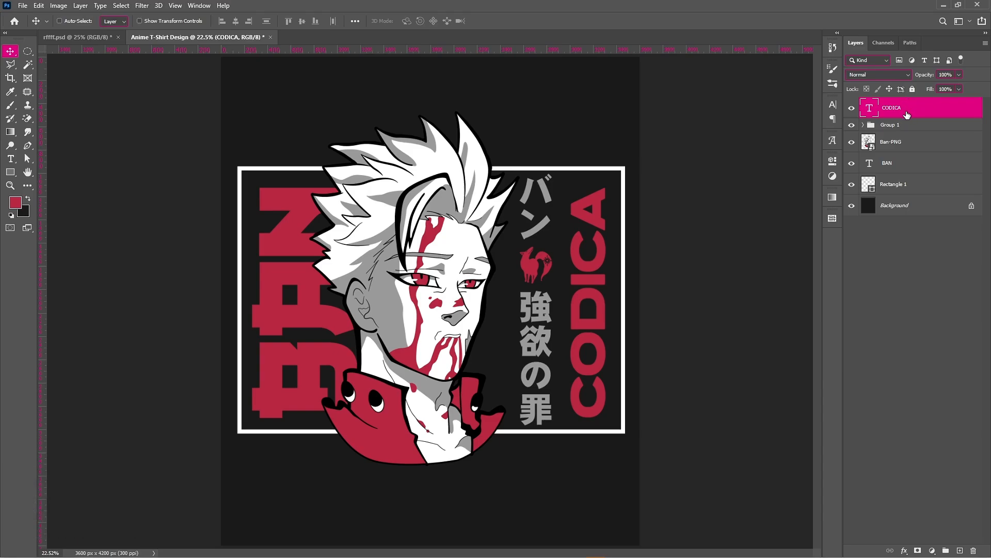
Turn the CODICA text into an outline by setting its fill to 0% and adding a 10 px outside stroke in red
click(959, 89)
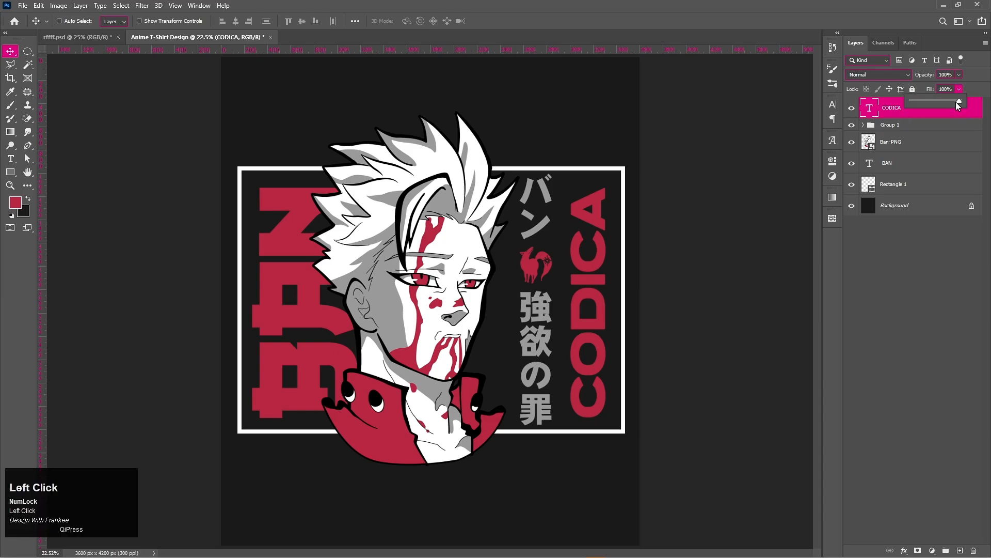
drag(911, 103, 911, 103)
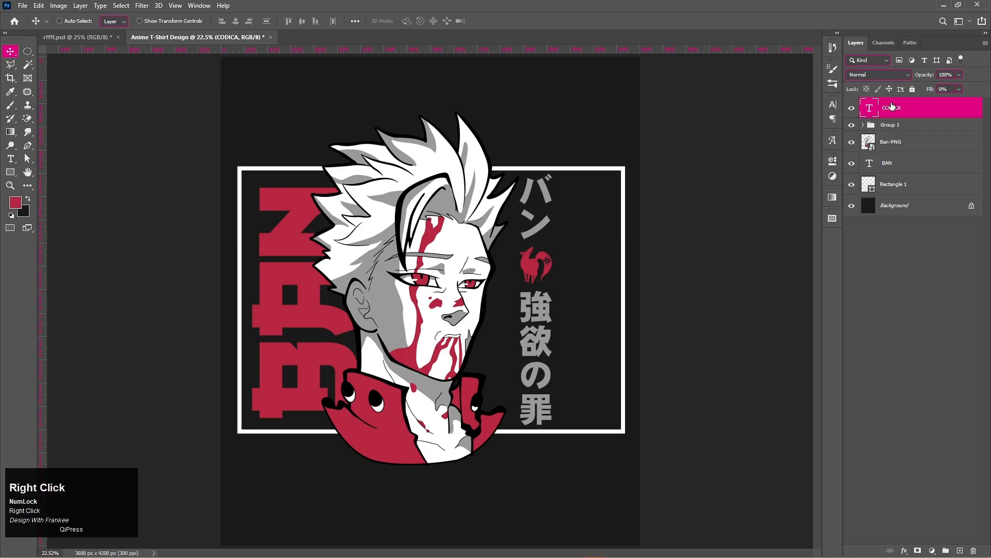
right_click(892, 103)
click(872, 103)
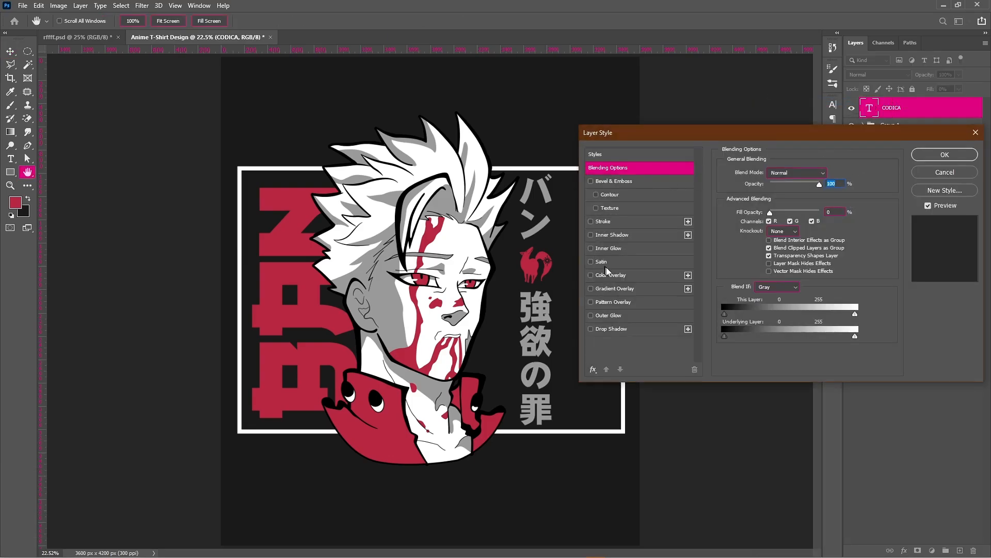
click(613, 275)
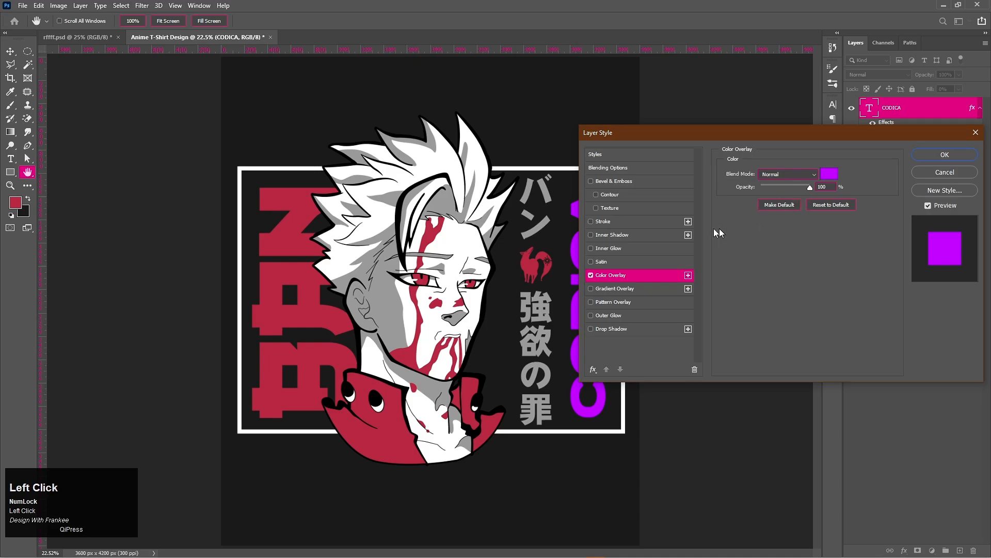
click(591, 274)
click(604, 221)
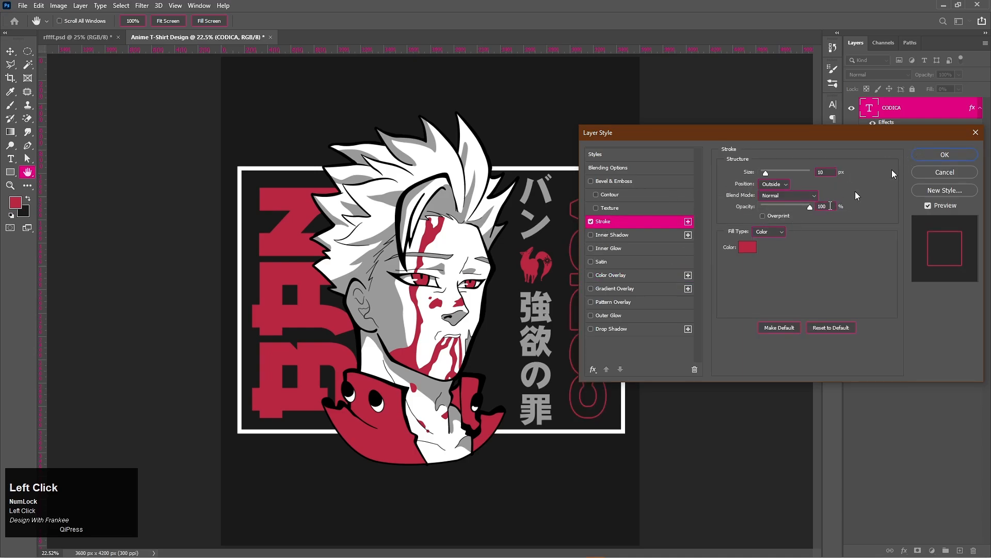
click(747, 246)
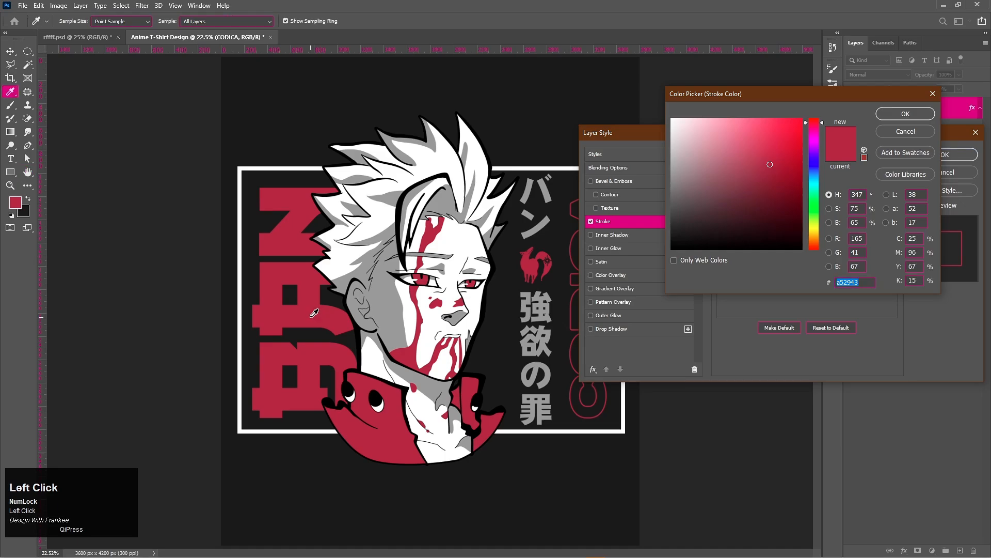
click(889, 116)
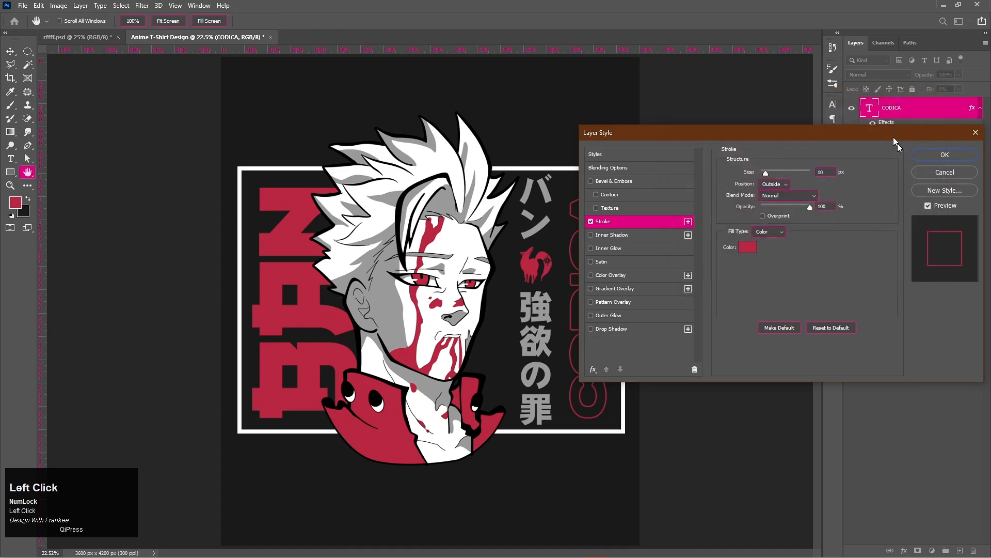
click(945, 155)
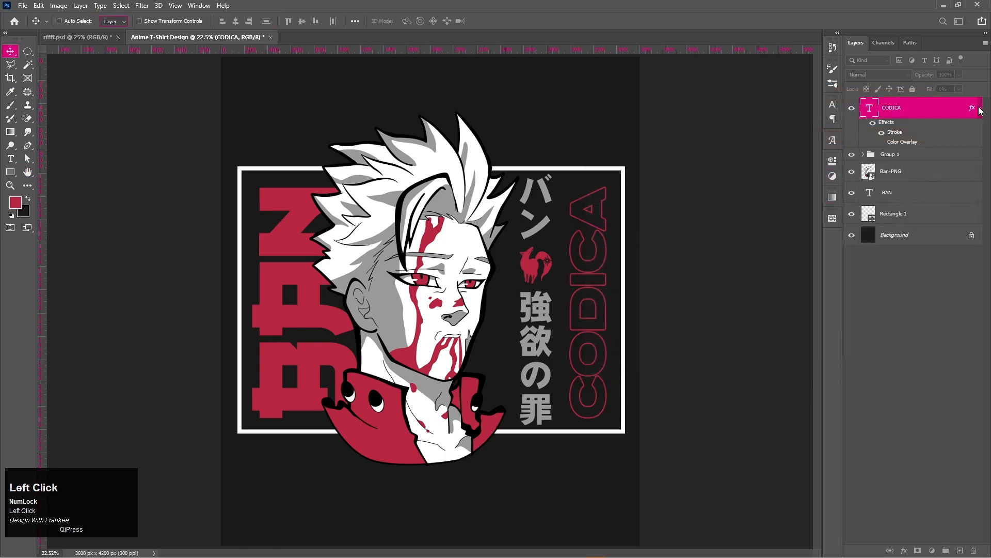
click(980, 110)
Fine-tune the positions of the CODICA text and the Japanese text group between the portrait and the frame's right edge
key(ctrl)
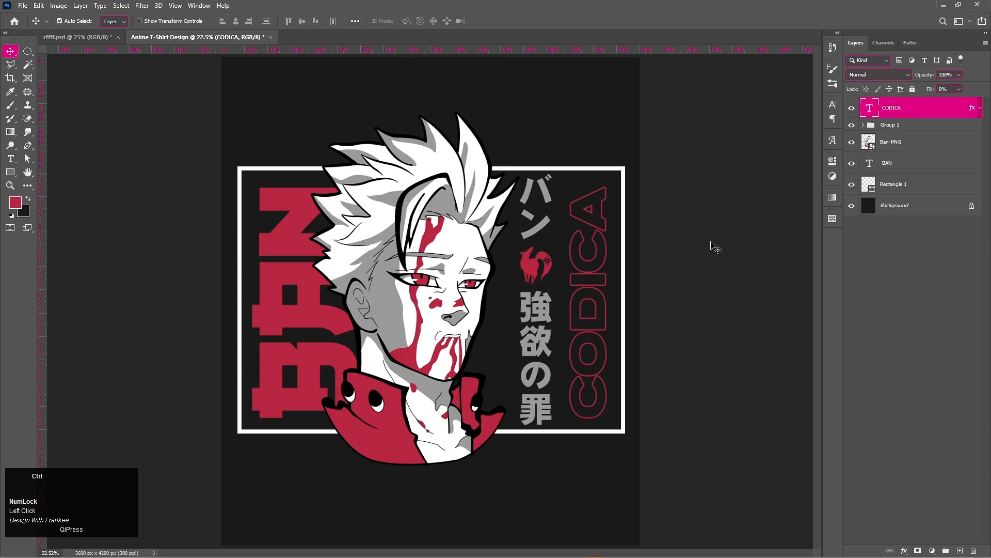
key(ctrl+t)
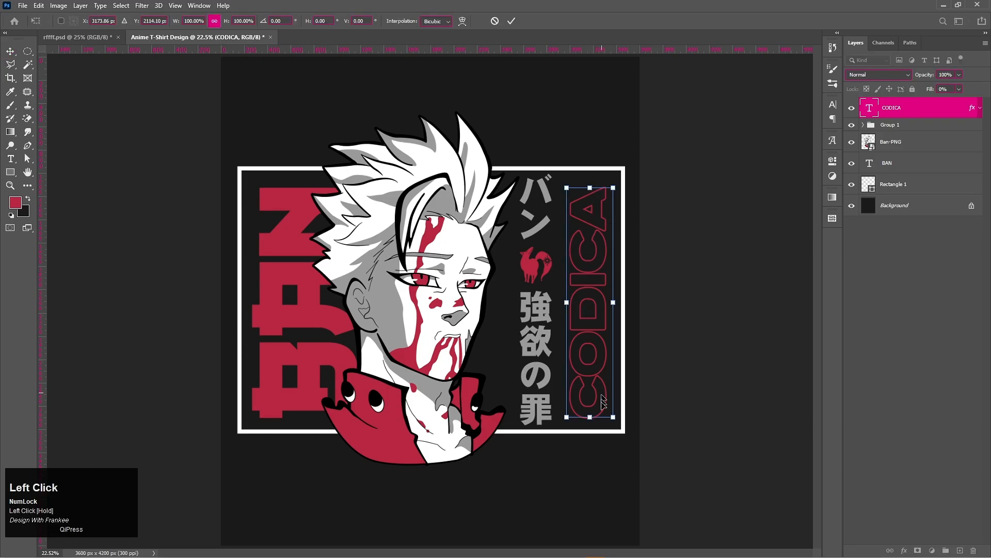
double_click(595, 311)
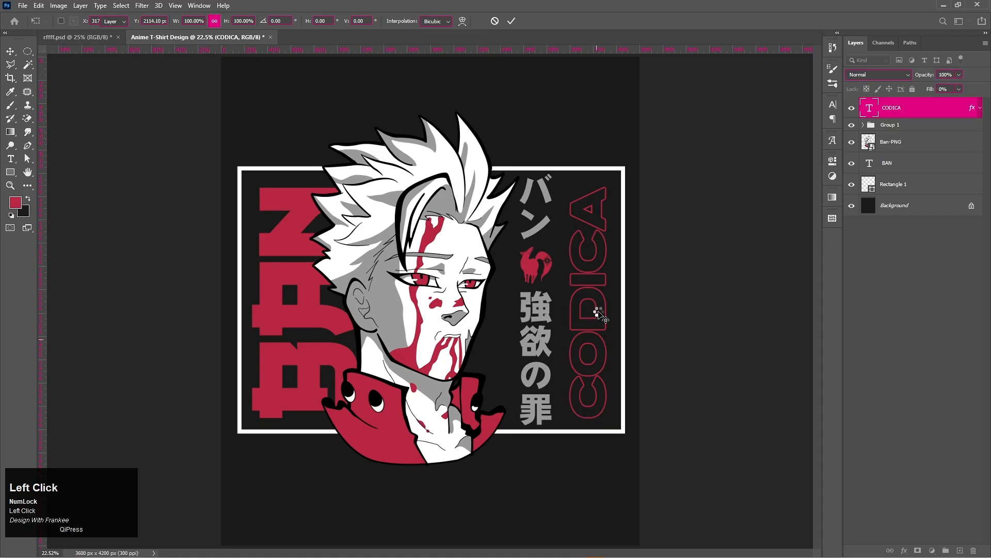
drag(591, 312, 587, 311)
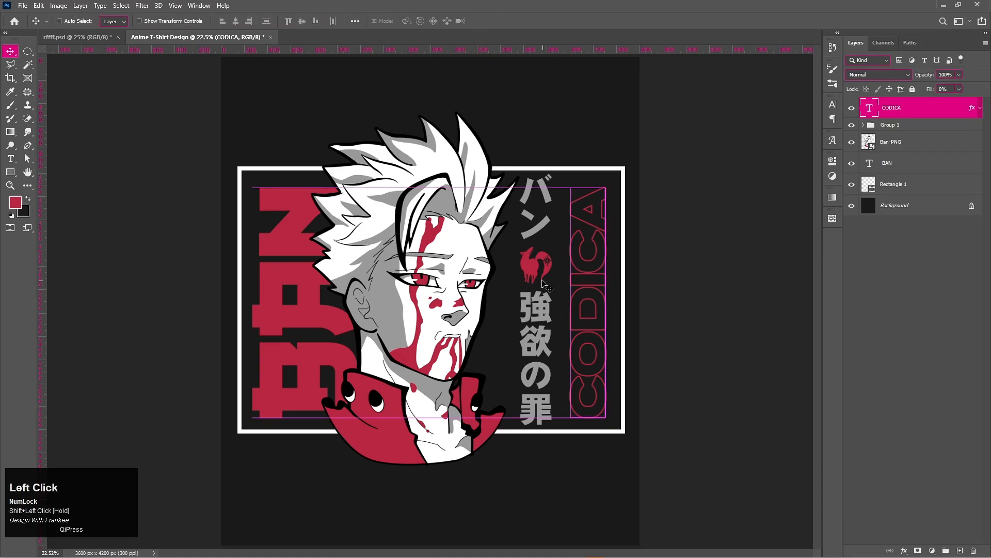
click(889, 124)
drag(540, 306, 544, 306)
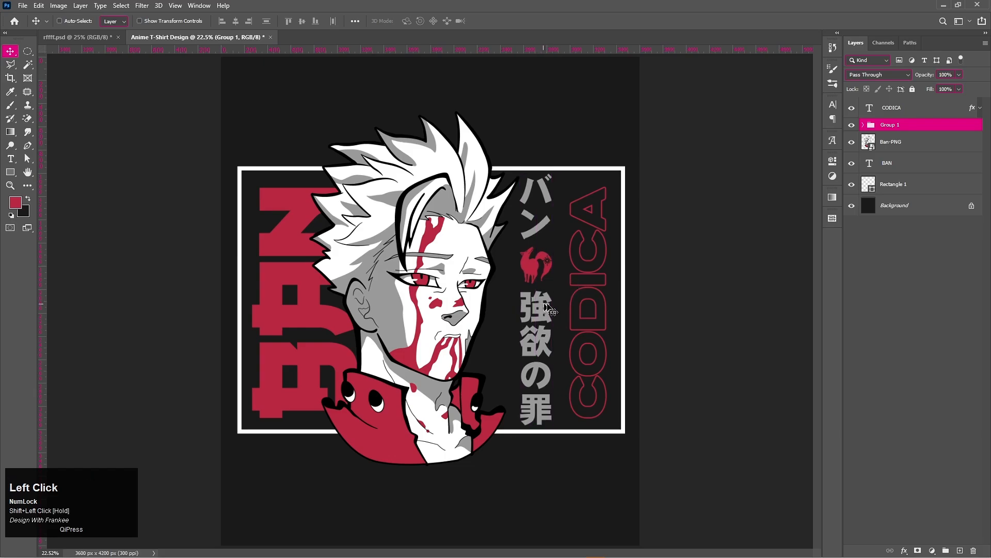
click(898, 117)
drag(592, 292, 590, 293)
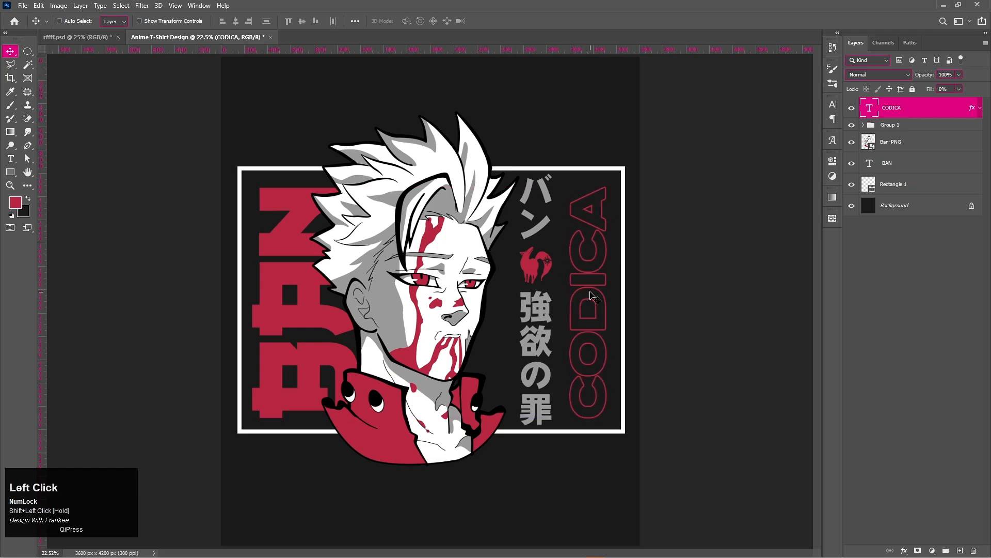
Shift the Ban portrait slightly to the right and reorder Group 1 beneath the Ban-PNG layer
click(898, 149)
drag(465, 297, 433, 287)
key(ctrl+z)
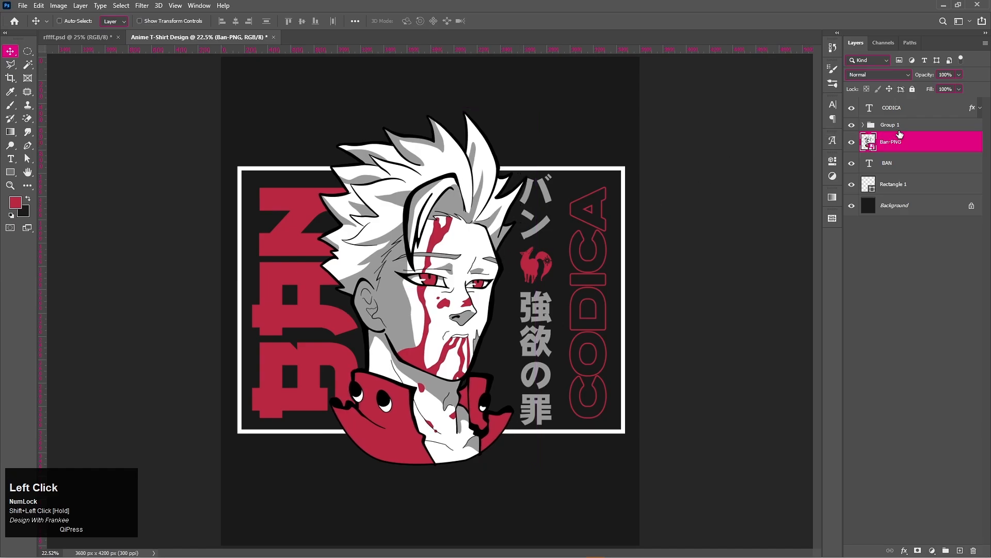
drag(903, 126, 903, 150)
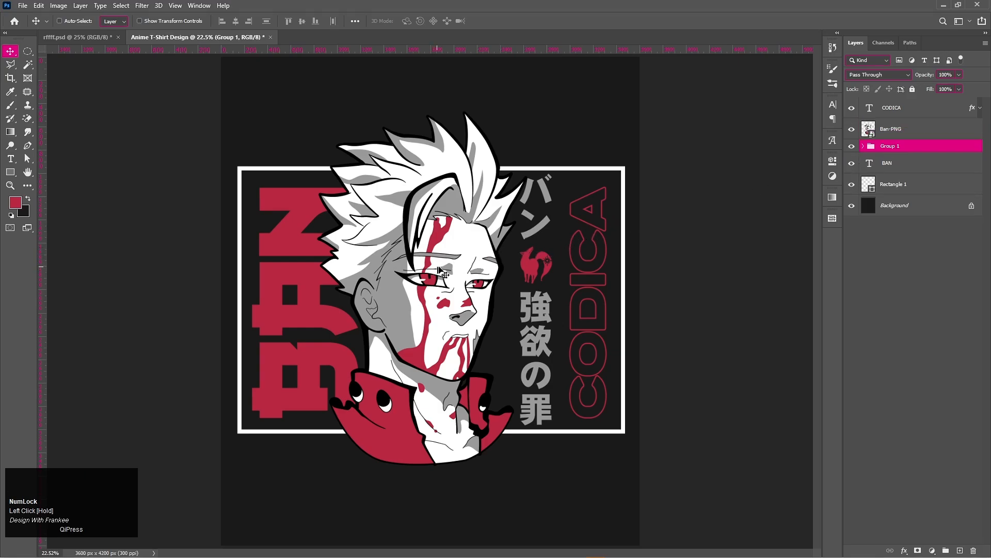
click(912, 164)
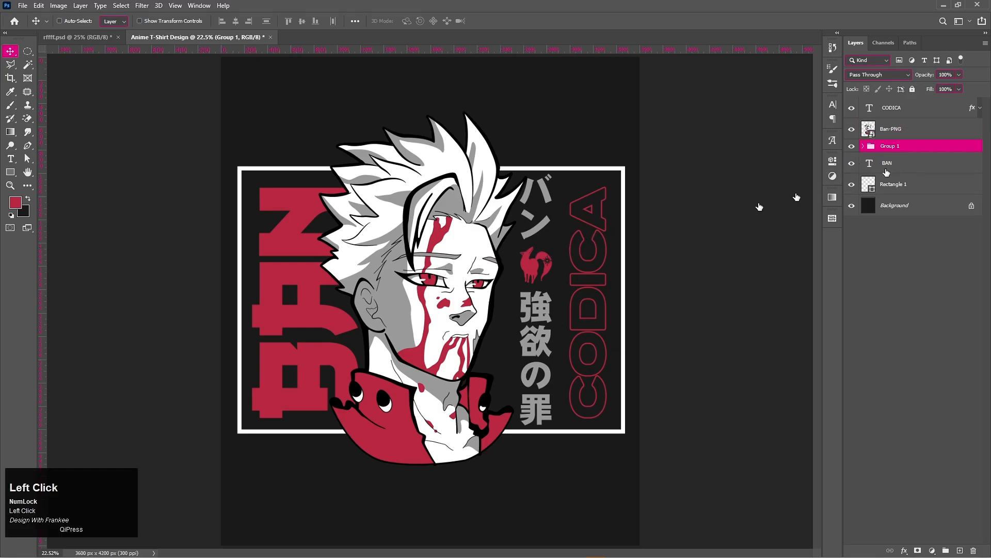
drag(346, 311, 397, 309)
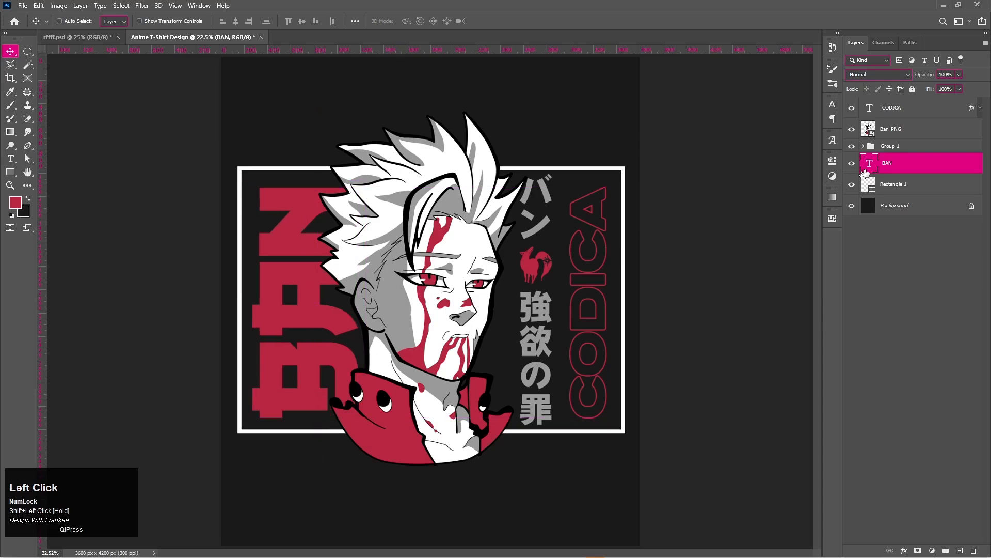
Nudge the Ban portrait slightly left over the BAN lettering, keeping its vertical position
click(891, 135)
drag(450, 318, 445, 315)
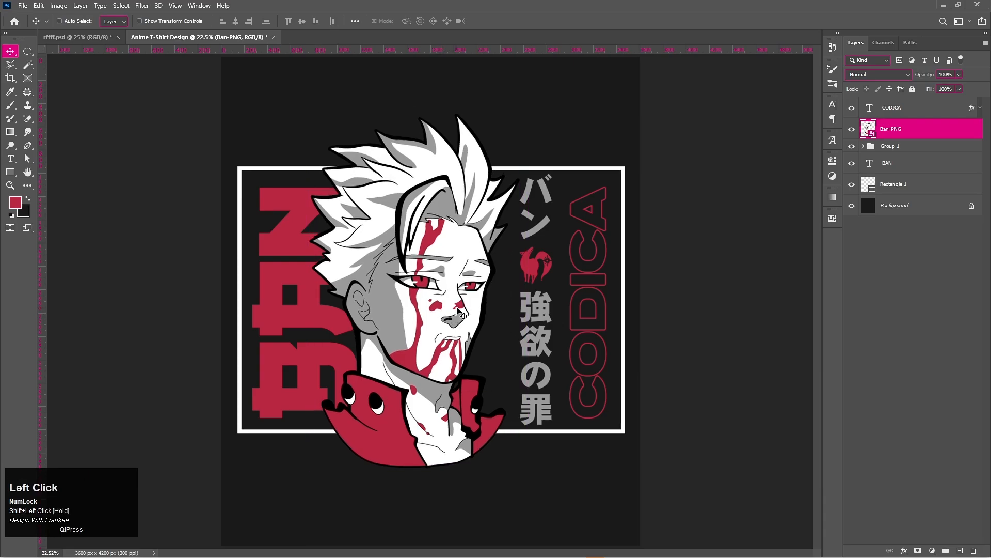
key(ctrl+z)
key(ctrl)
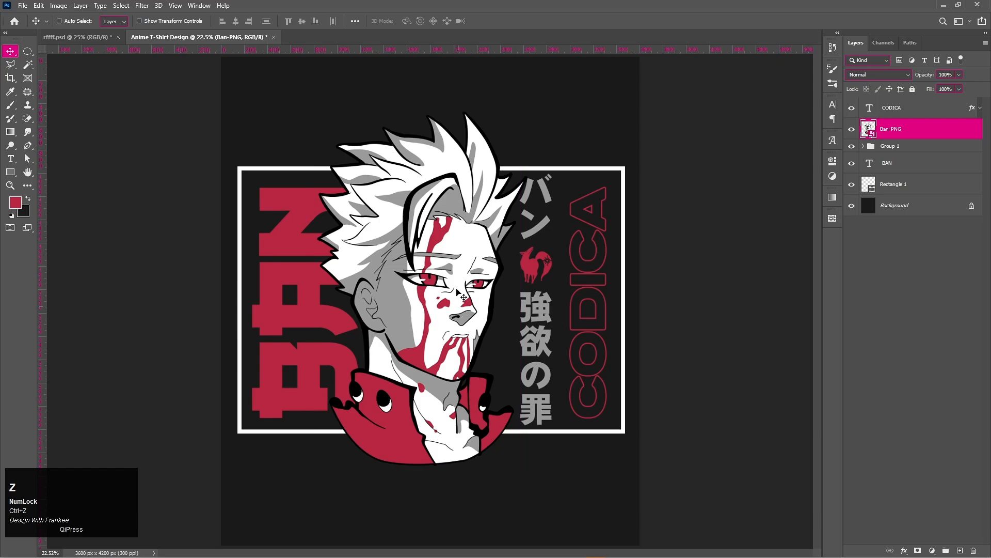
key(shift+Left)
key(shift+Left)
key(shift+Left)
key(shift+Left)
key(shift+Left)
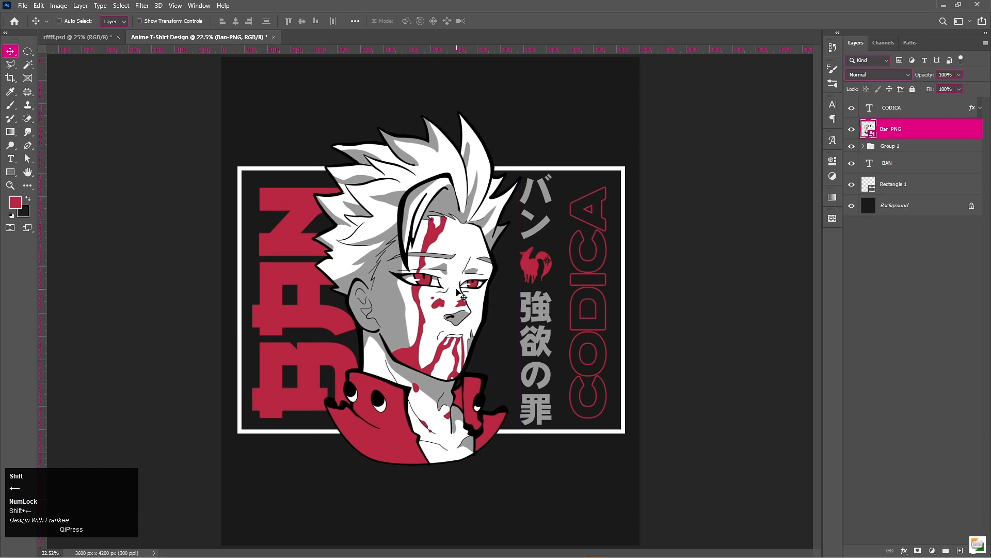
key(shift+Left)
key(shift+Left)
key(shift+Left)
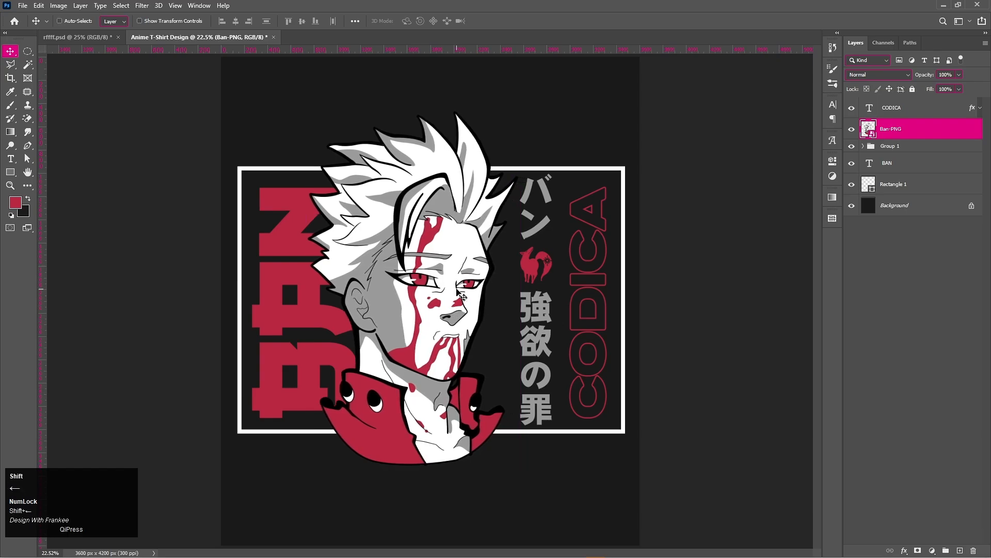
Nudge the Japanese text and wolf group slightly left, closer to the portrait
click(922, 146)
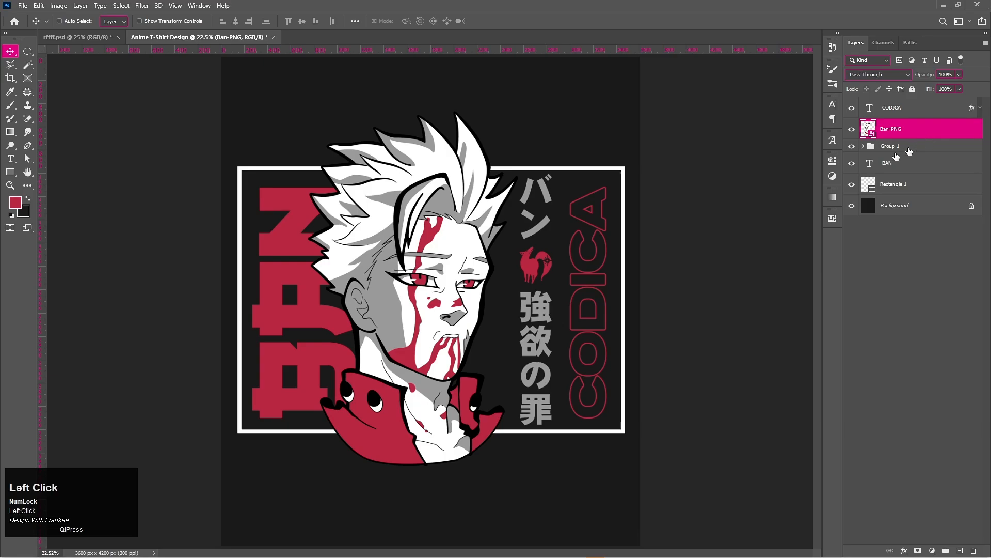
key(shift+Left)
key(shift+Left)
key(shift+Left)
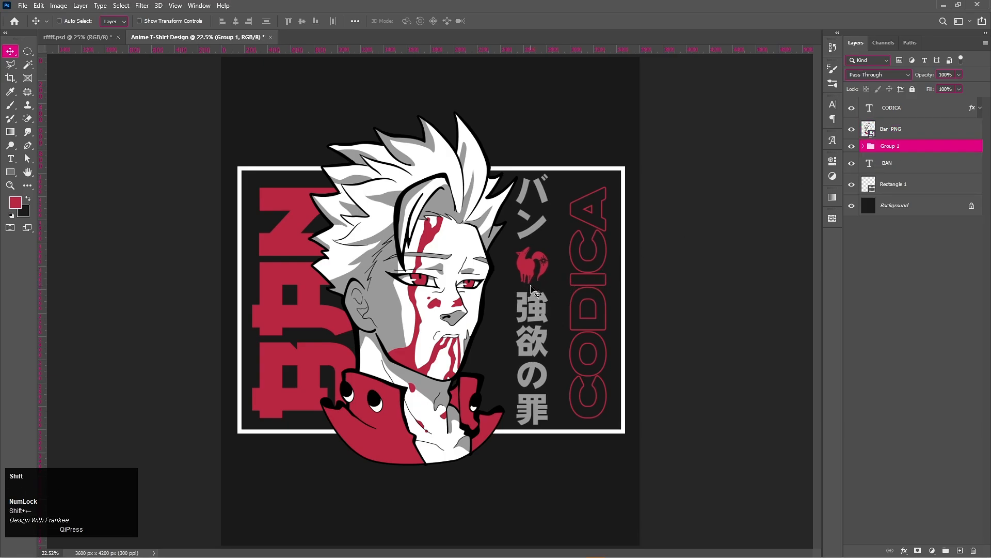
key(shift+Right)
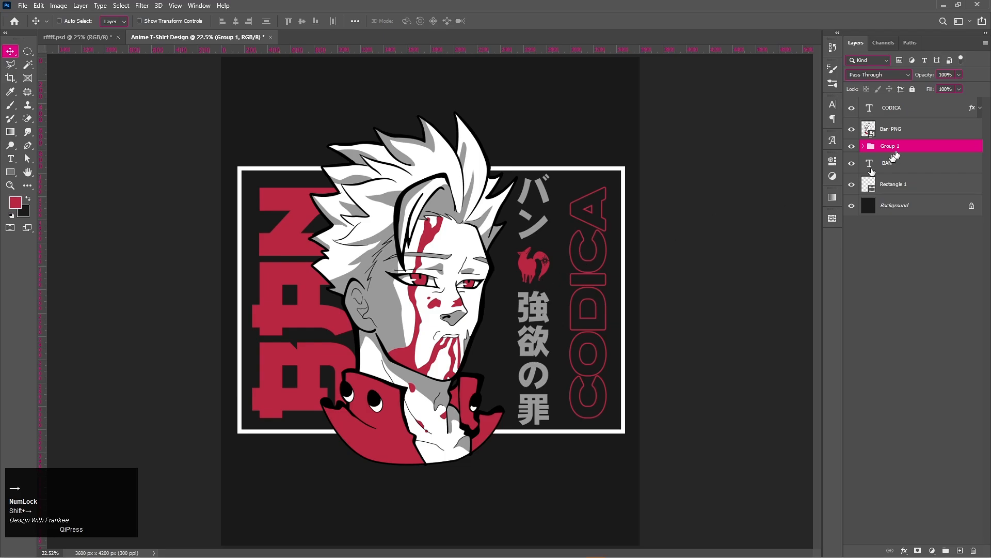
Convert the Rectangle 1 frame to a smart object and group all design layers above the background
click(912, 117)
click(899, 185)
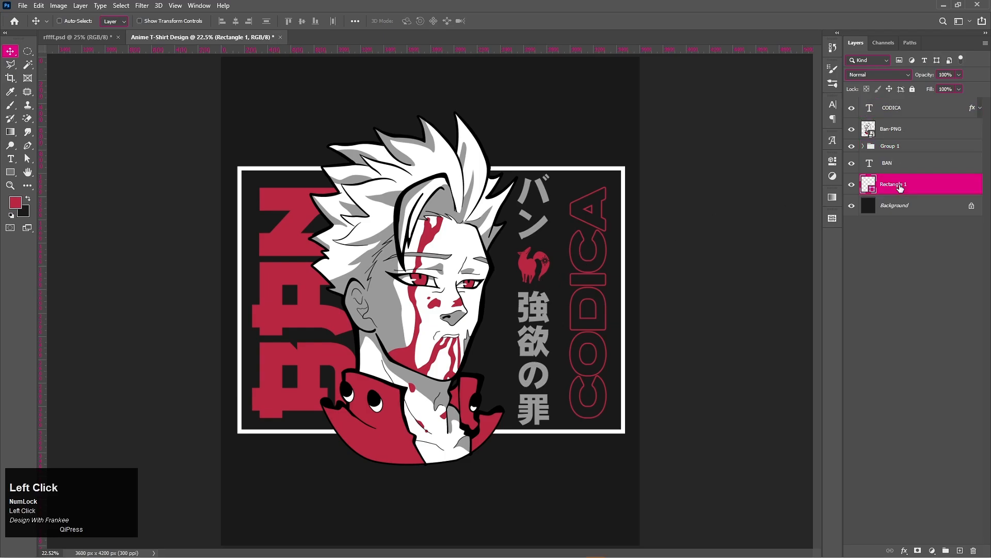
right_click(900, 184)
click(821, 265)
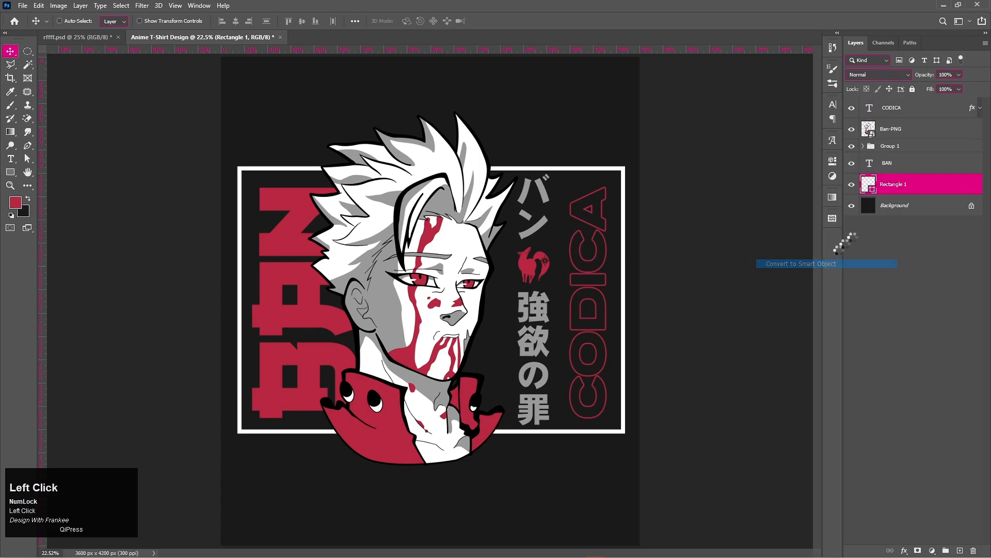
shift+click(908, 114)
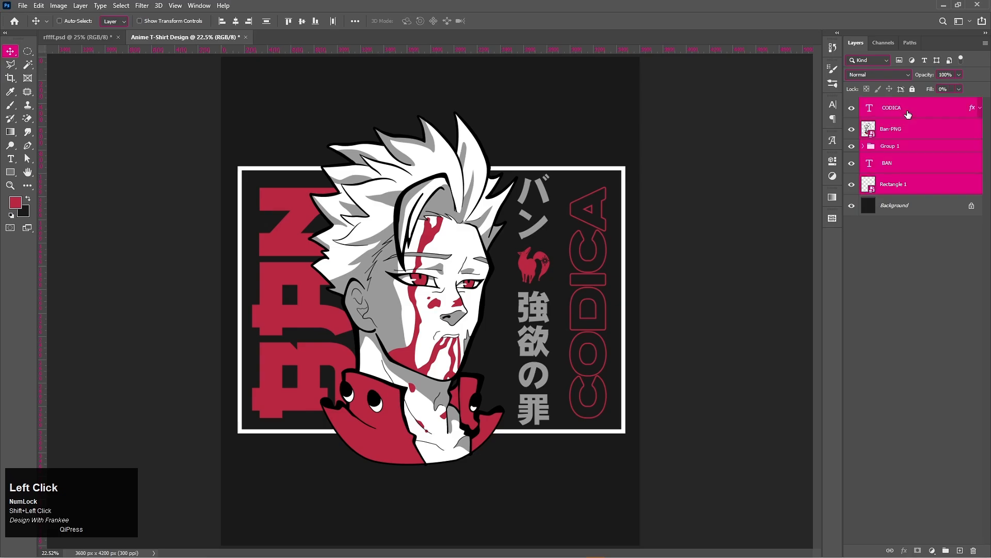
key(ctrl+g)
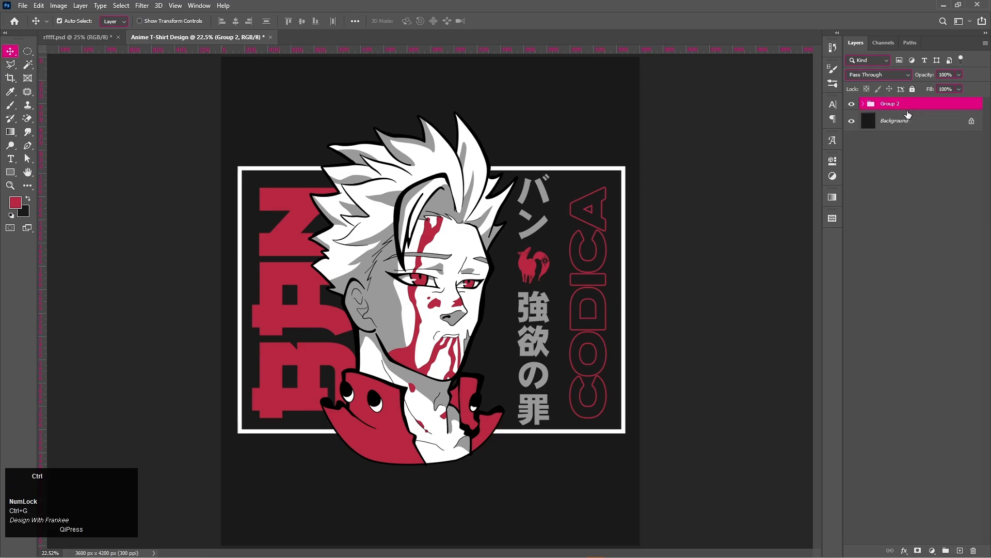
Create a merged copy of Group 2 as a smart object and hide the original group
key(ctrl+j)
key(ctrl+e)
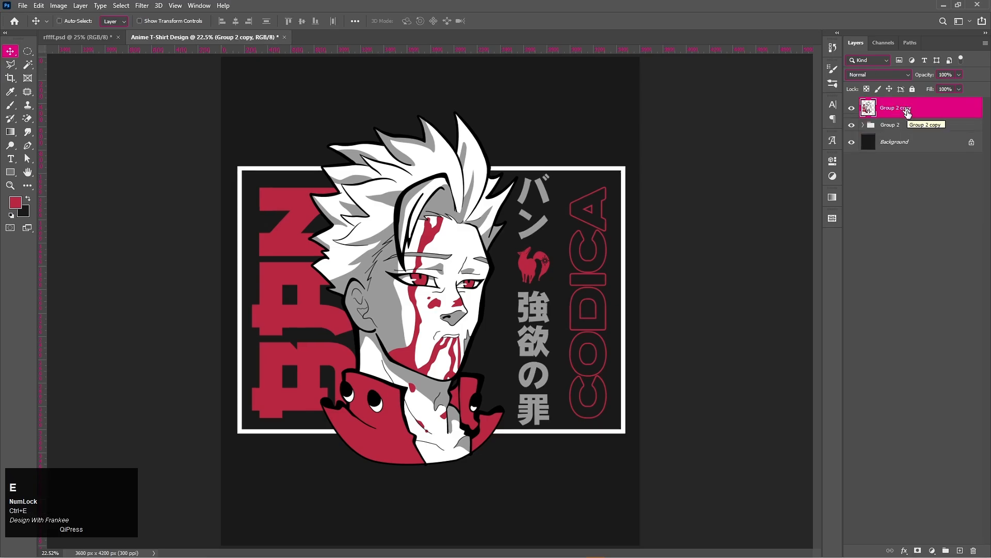
click(851, 124)
right_click(885, 118)
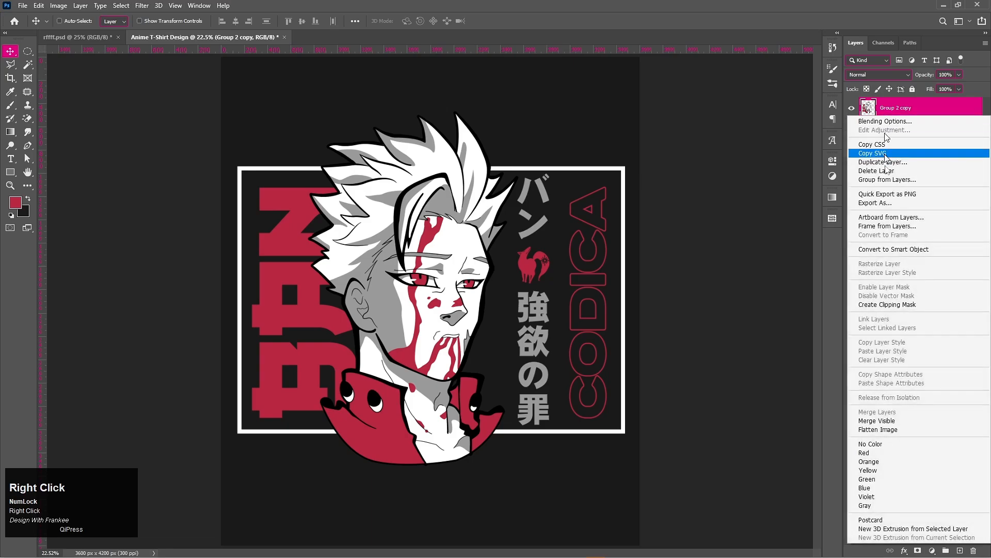
click(890, 251)
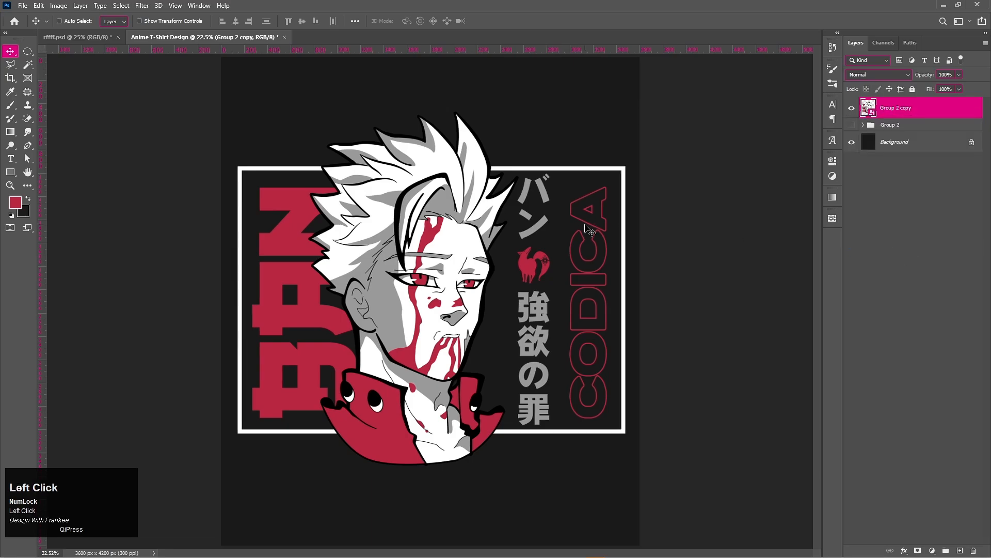
Scale the merged Group 2 copy design to about 104% and centre it on the canvas
key(ctrl+t)
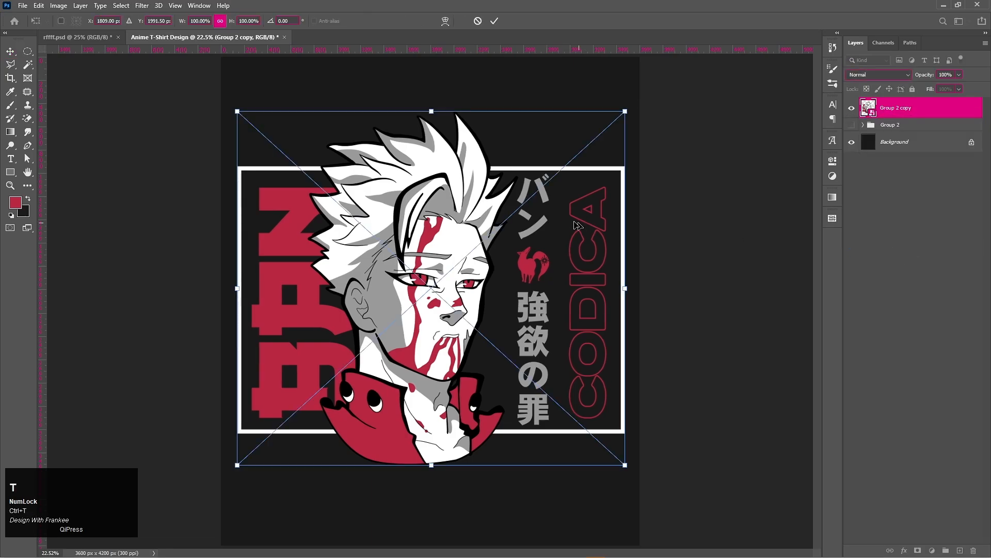
drag(626, 291, 632, 291)
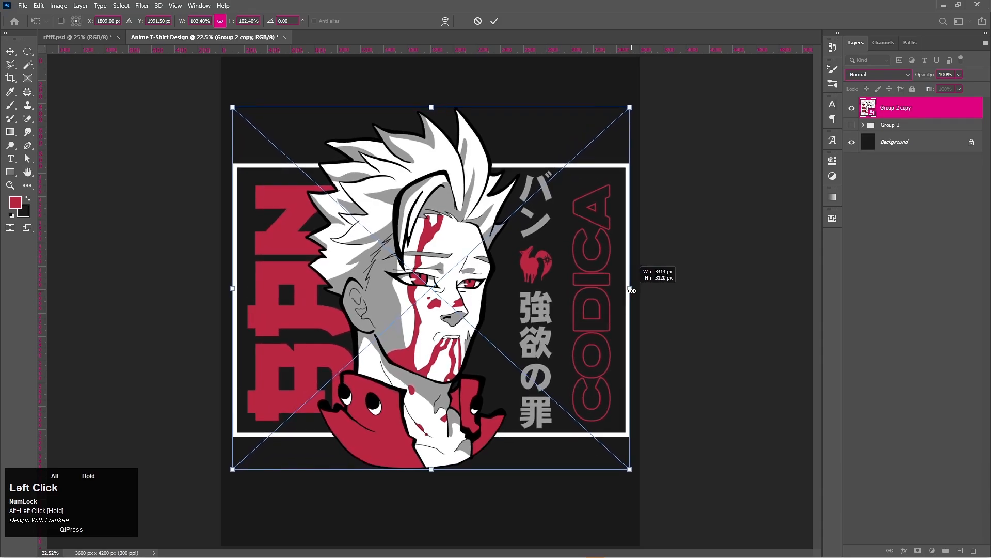
drag(447, 274, 446, 274)
drag(445, 272, 445, 286)
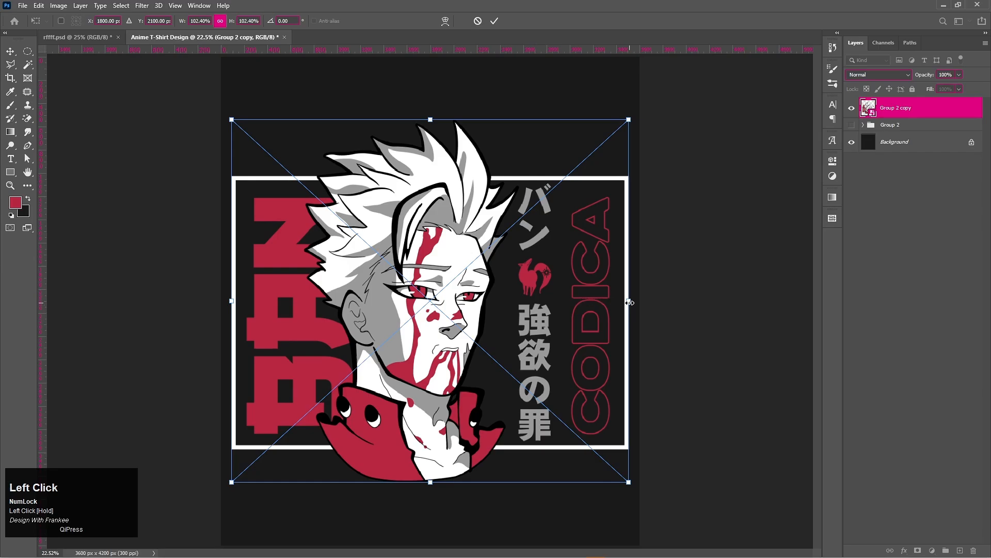
drag(629, 302, 632, 303)
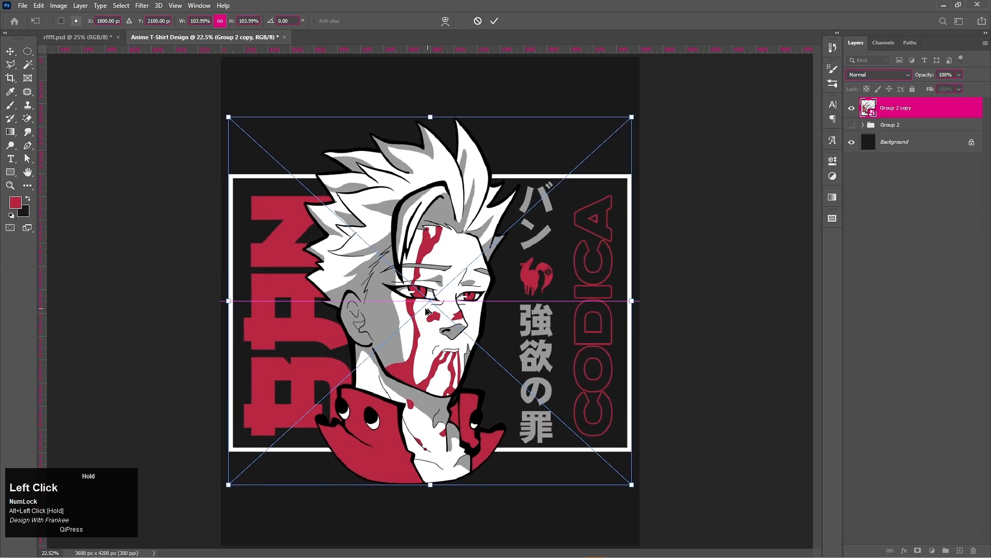
double_click(425, 313)
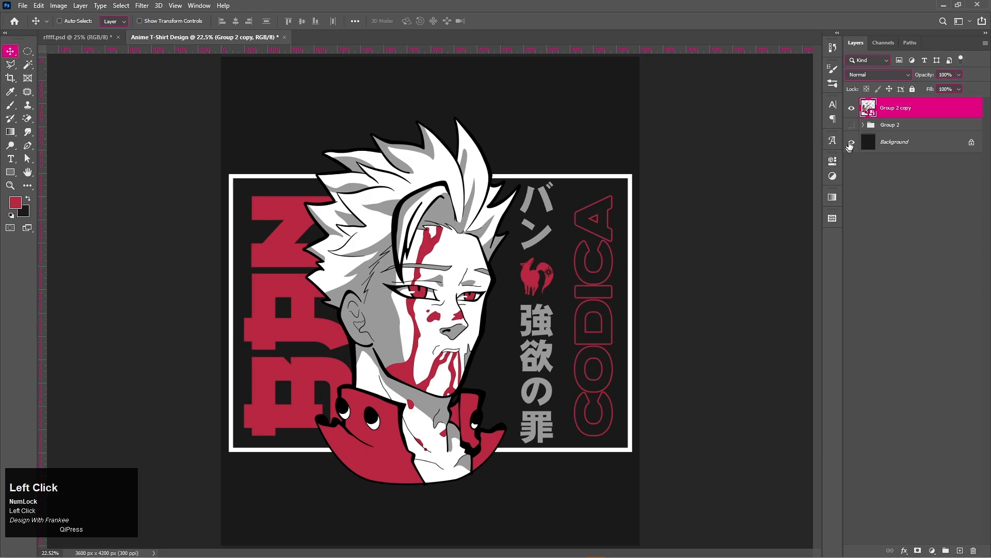
click(852, 109)
click(852, 109)
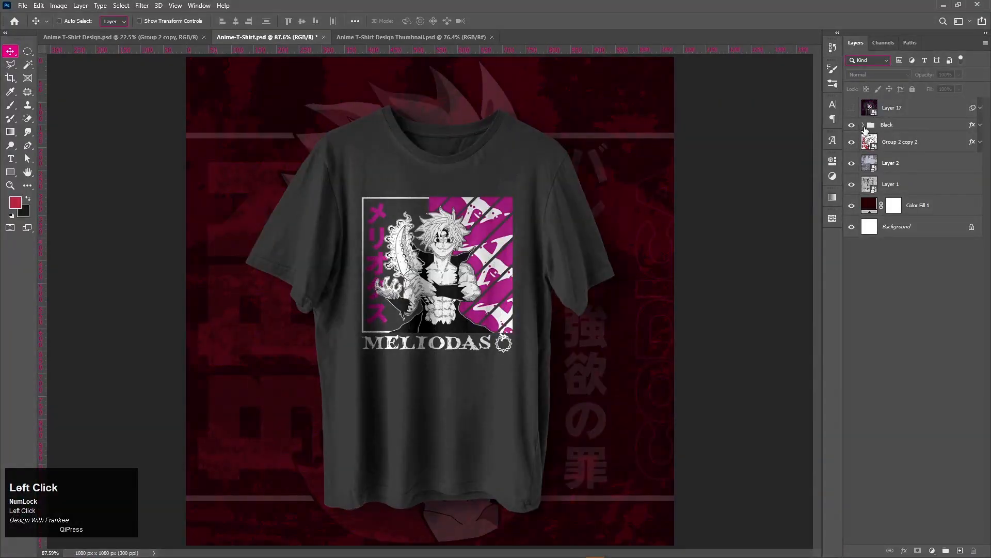
Open the Design front copia 3 smart object in the shirt mockup, copy the merged Ban design into it, and delete the Meliodas artwork
click(862, 125)
double_click(878, 184)
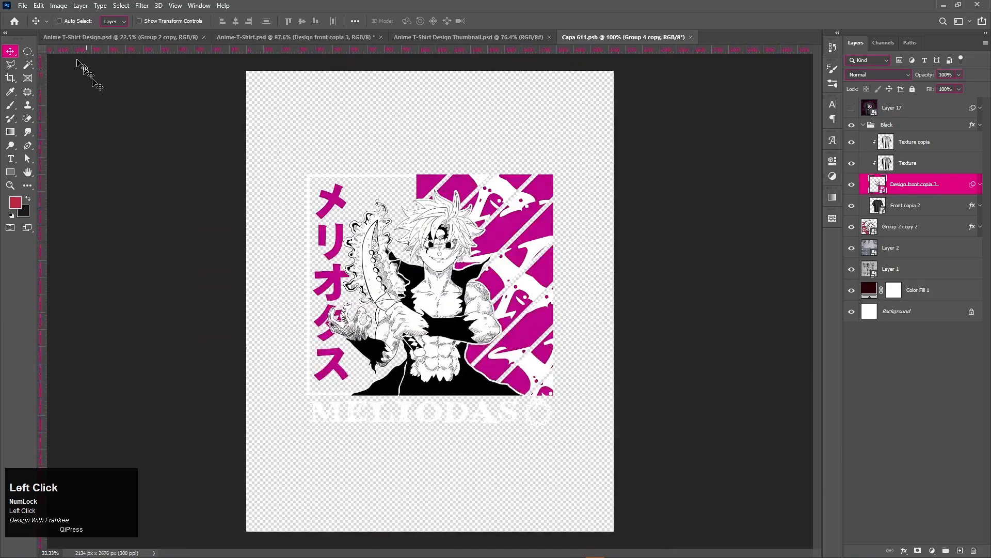
click(103, 37)
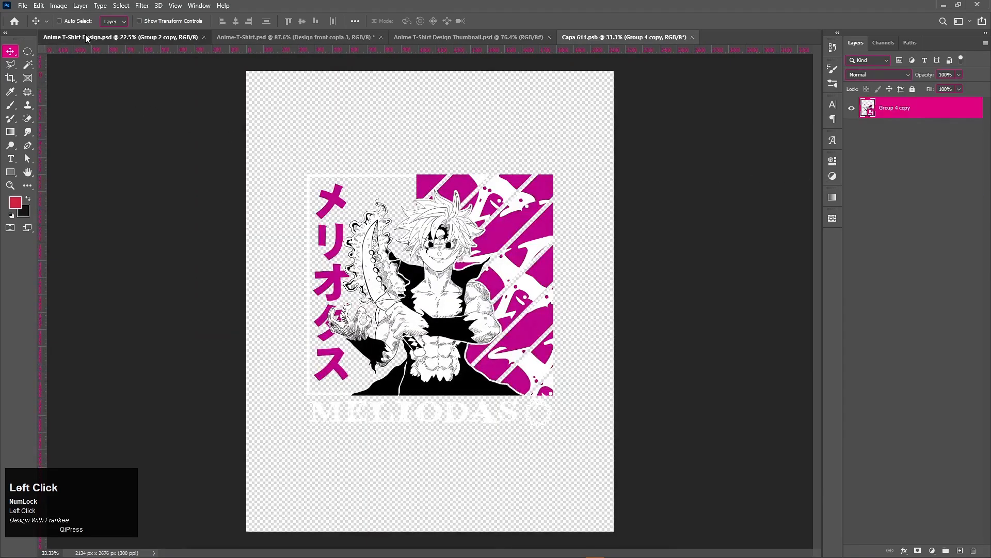
drag(898, 107, 444, 235)
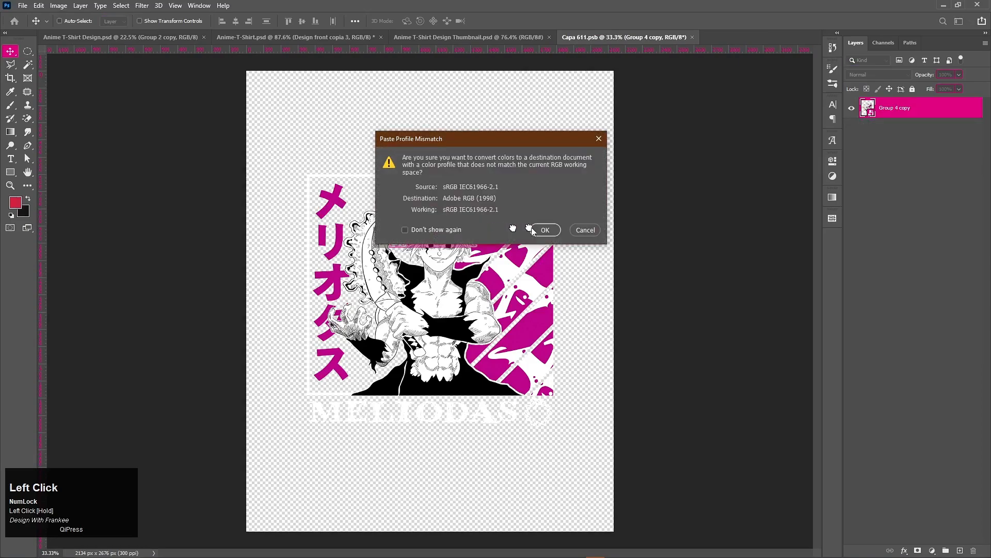
click(546, 229)
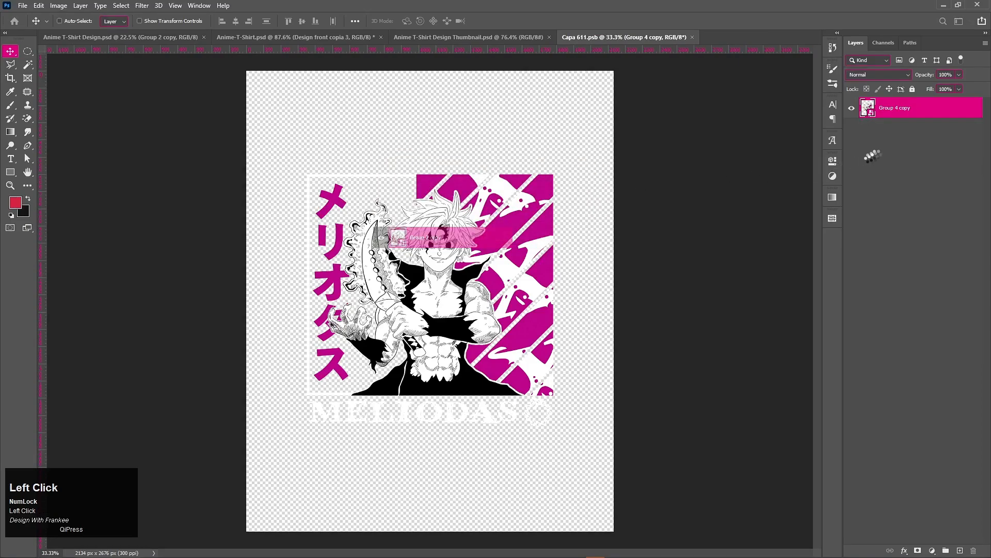
key(BackSpace)
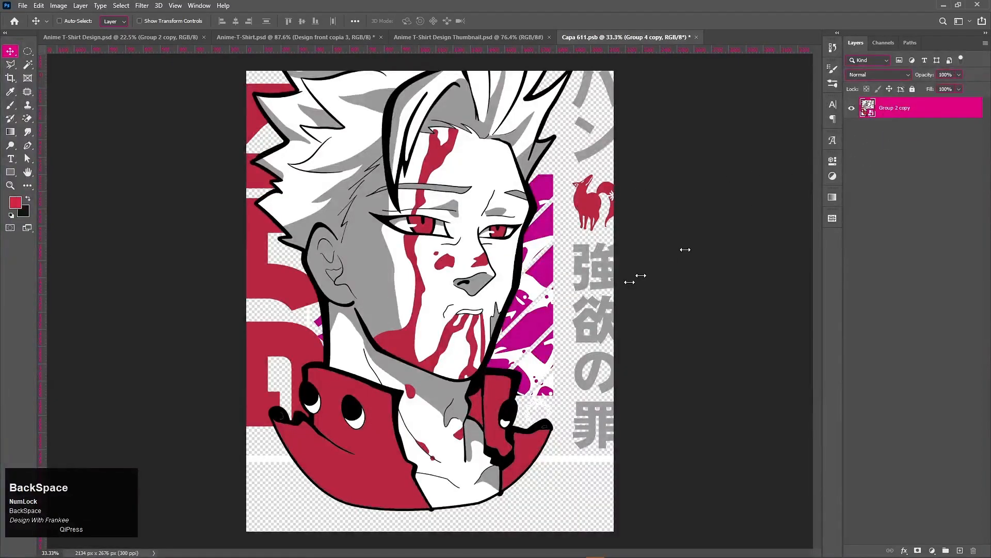
Scale the Ban design to about 60.65% and centre it on the smart object's canvas
key(v)
key(ctrl+t)
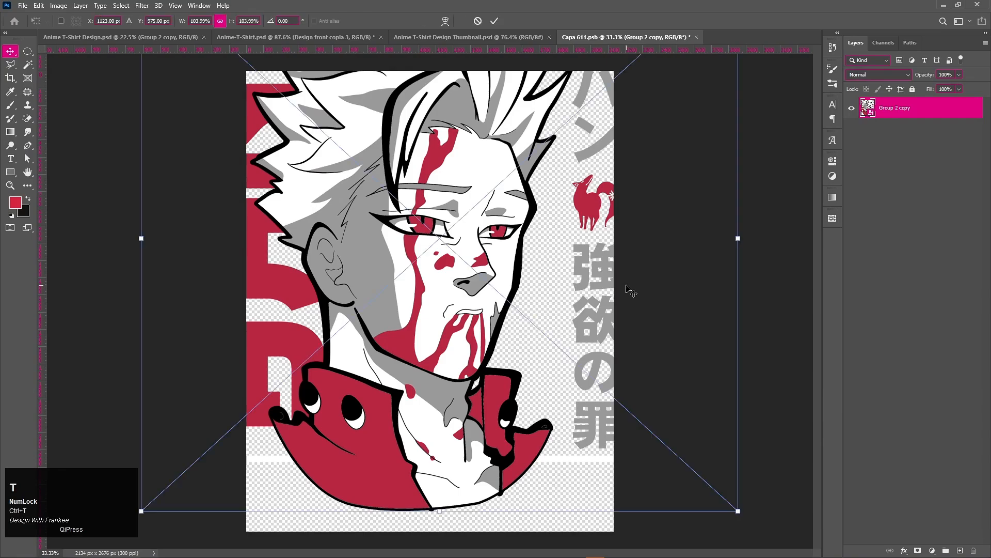
drag(739, 241, 612, 253)
drag(485, 234, 476, 298)
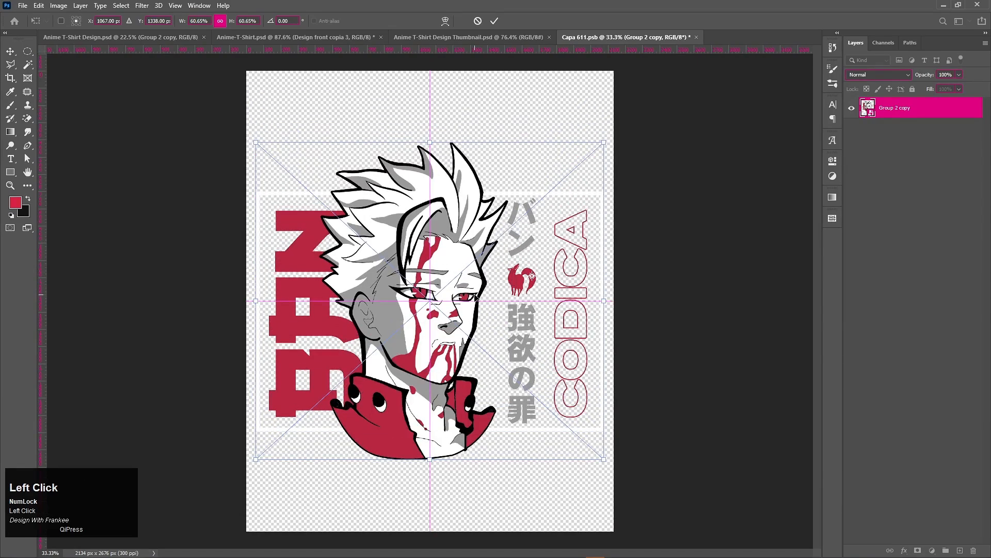
double_click(476, 297)
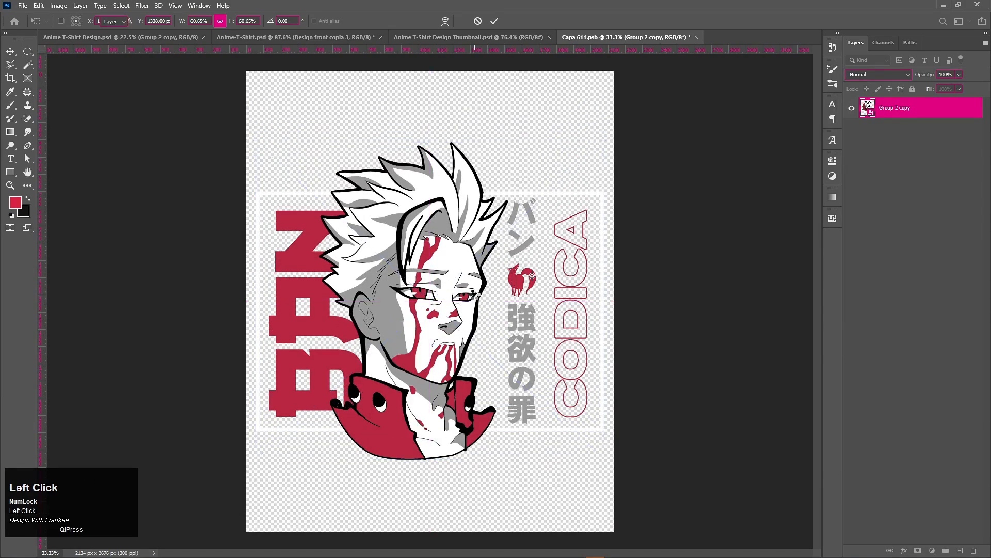
Save and close the smart object, and return to the Anime-T-Shirt.psd mockup
click(697, 37)
click(447, 210)
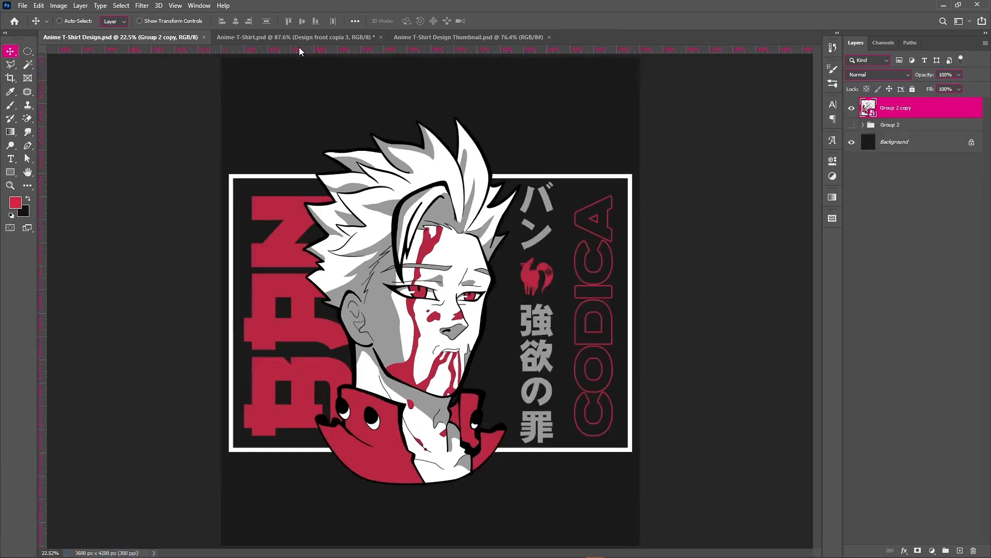
click(302, 38)
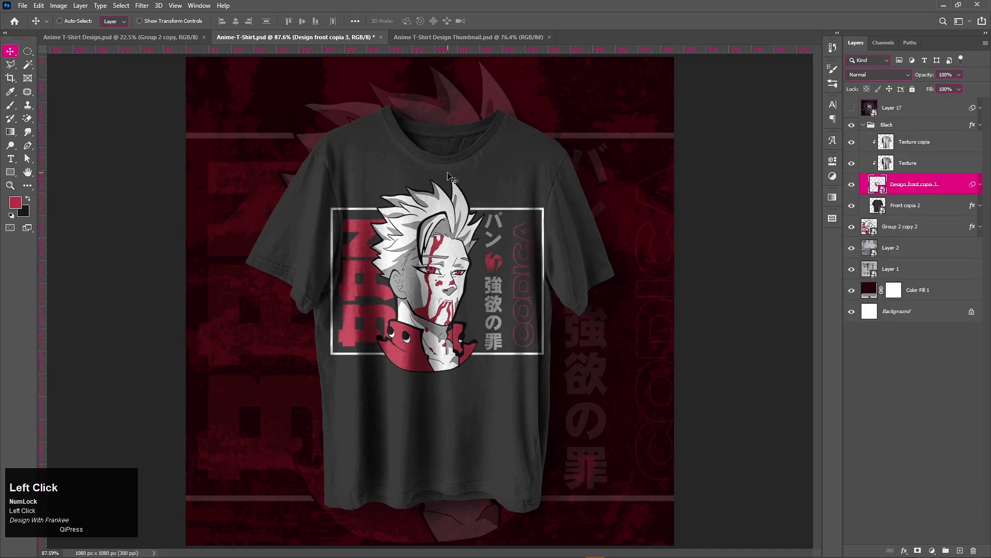
Scale the design on the shirt mockup down to about 17.41%, centred across the chest
key(ctrl+t)
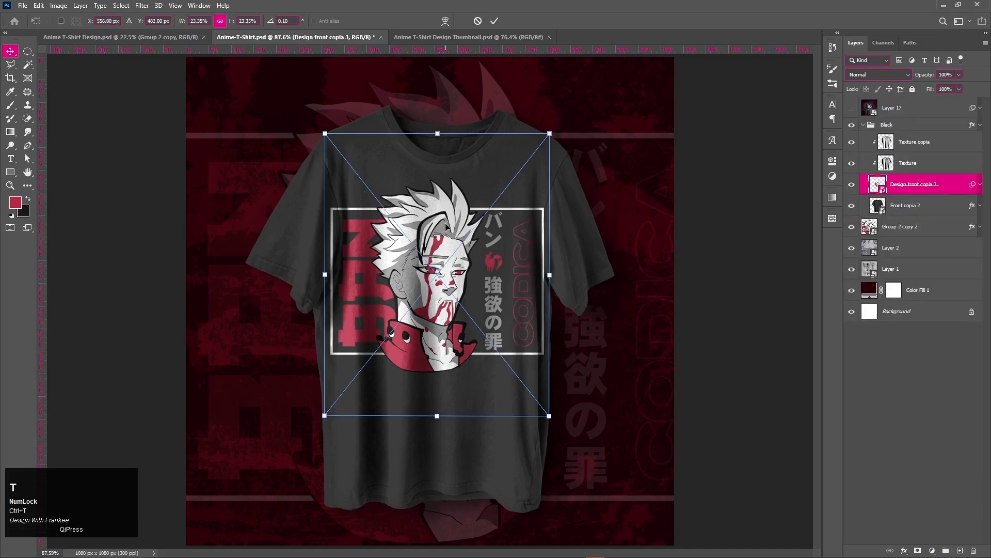
drag(550, 273, 520, 274)
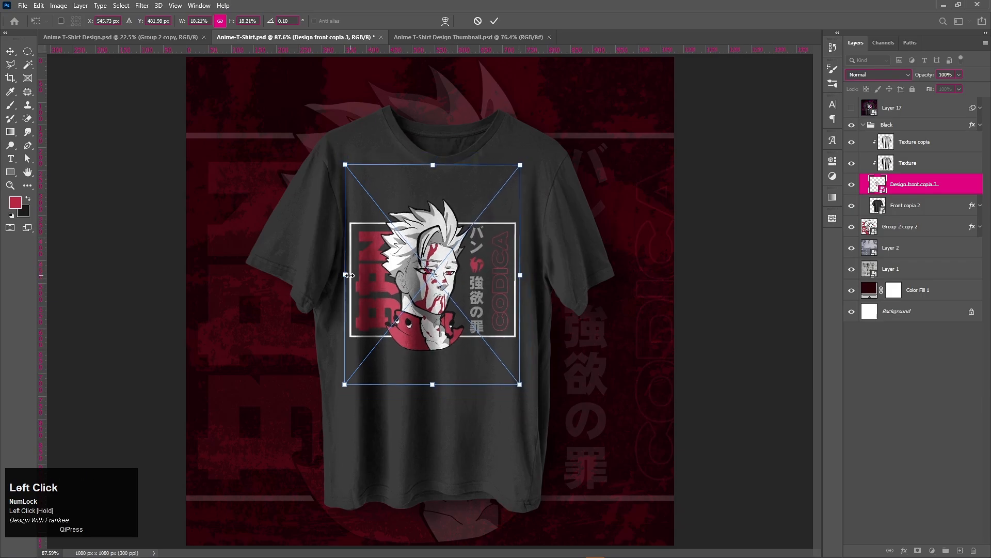
drag(344, 275, 352, 275)
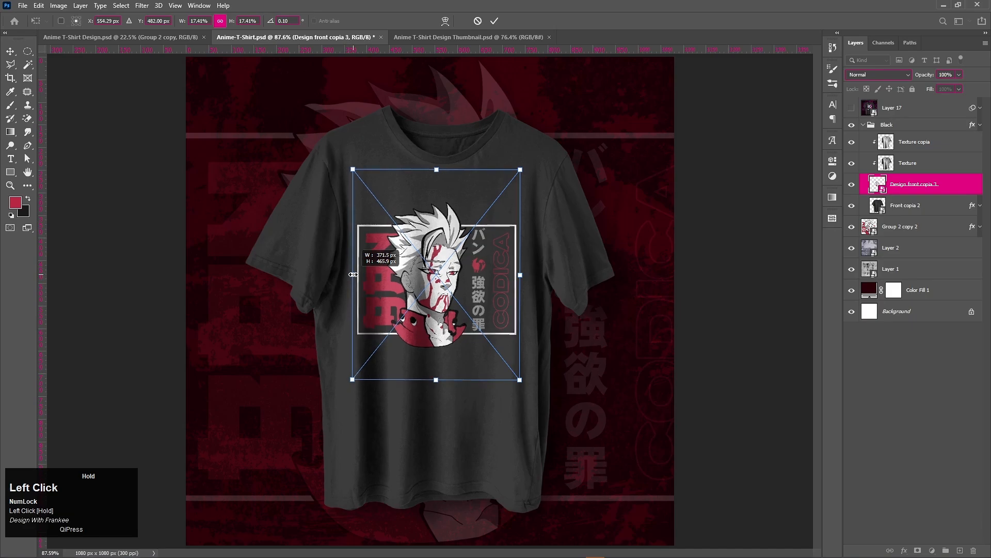
double_click(451, 282)
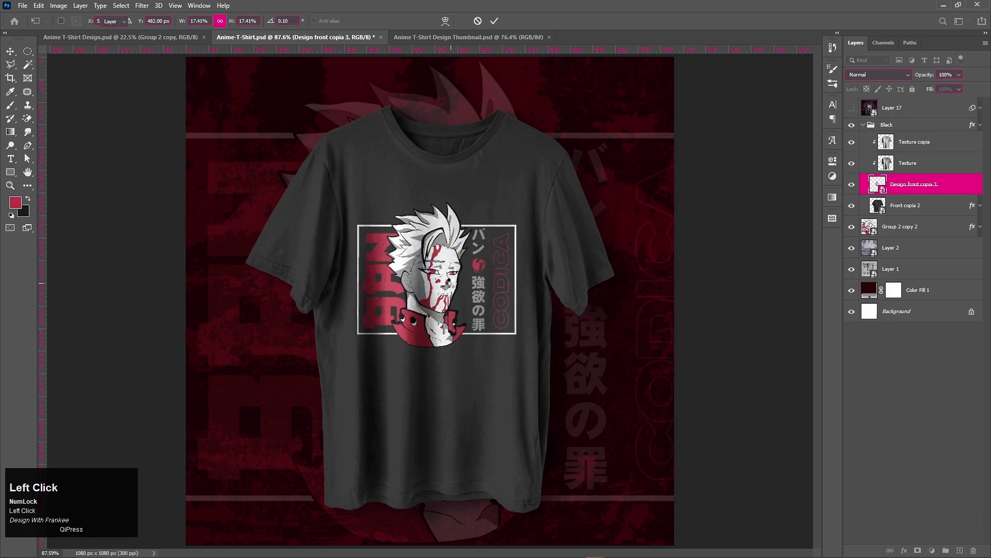
Nudge the printed design upward to sit higher on the shirt's chest
key(shift)
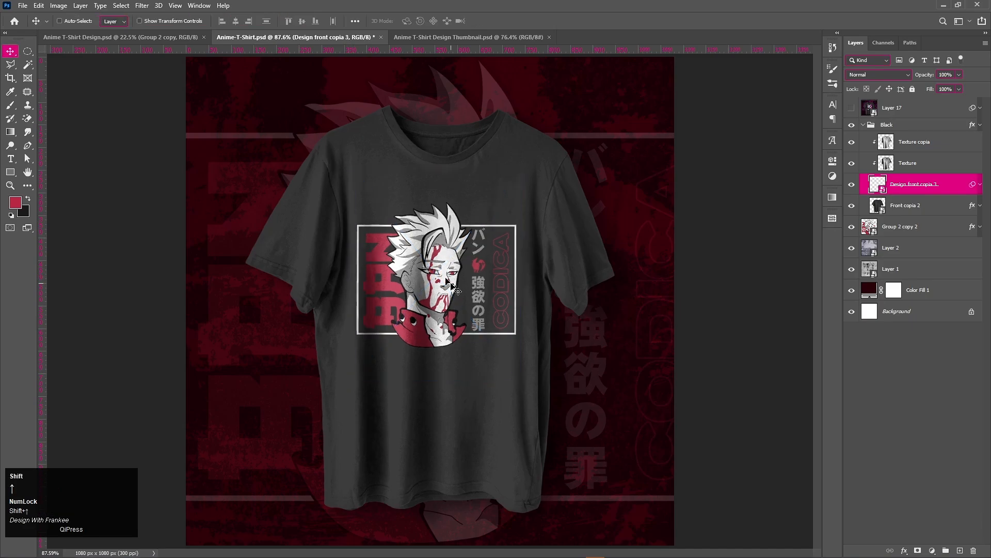
key(shift+Up)
key(shift+Up)
key(shift+Up)
key(shift+Up)
key(shift+Up)
key(shift+Up)
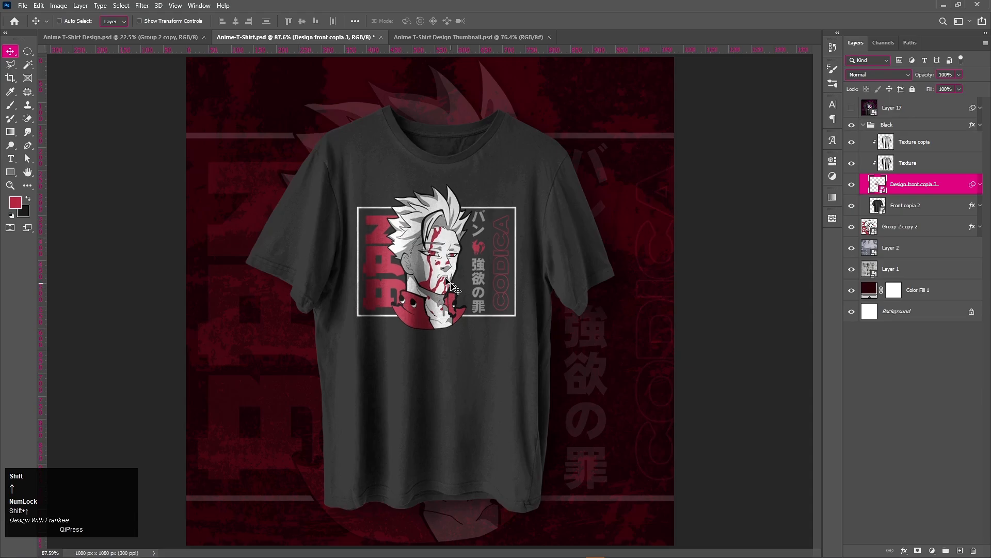
key(shift+Down)
key(shift+Down)
key(shift+Down)
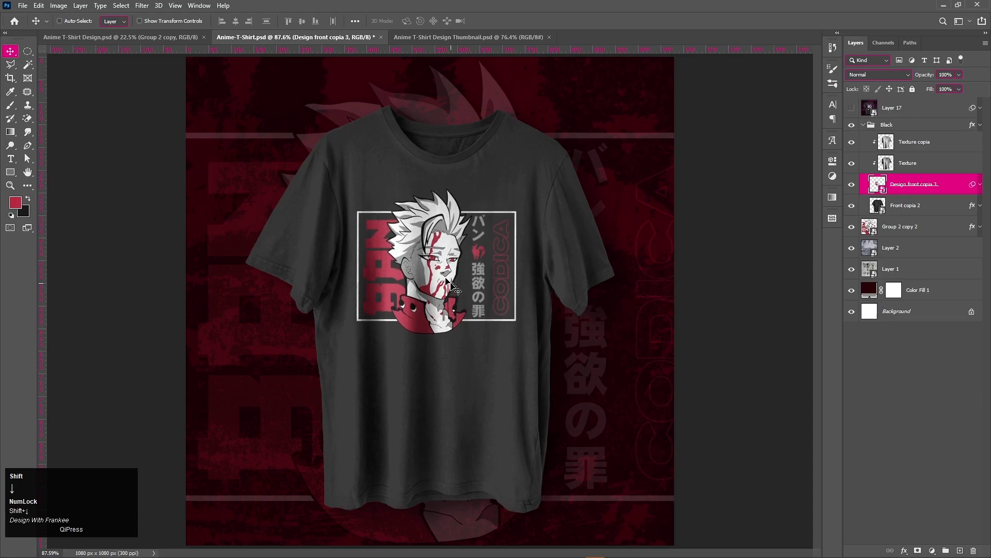
Collapse the Black group, stamp all visible layers into a new layer above it, and convert that layer to a smart object
click(886, 128)
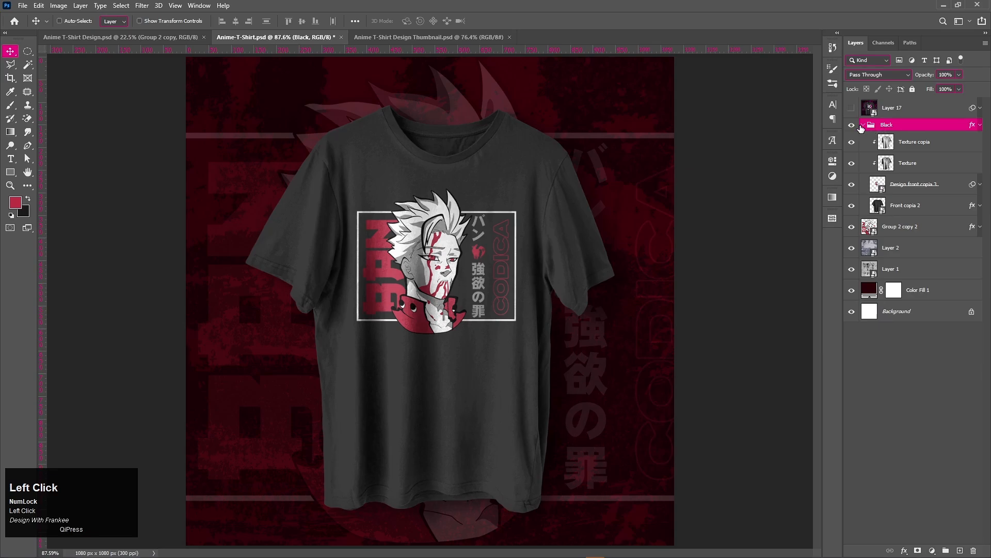
click(863, 125)
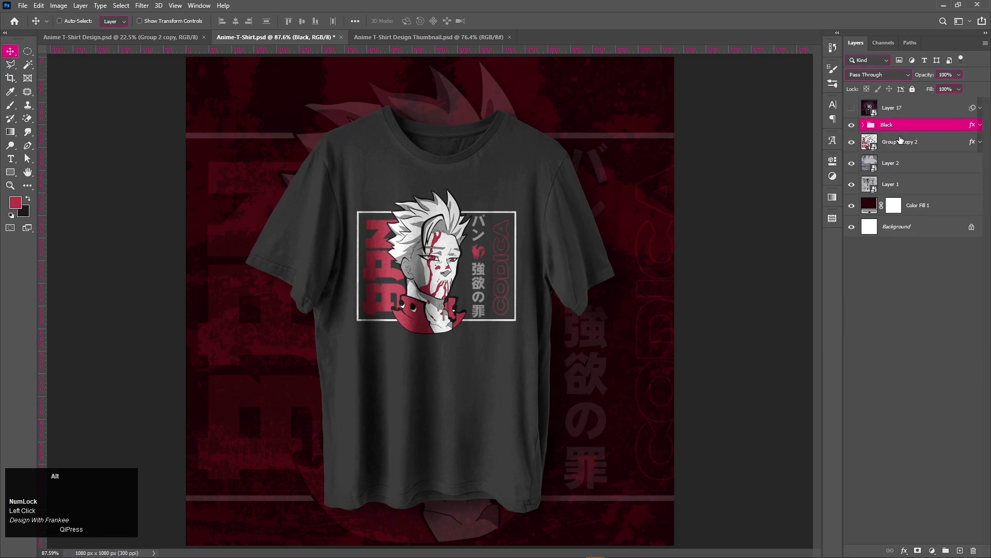
key(ctrl+shift+alt+e)
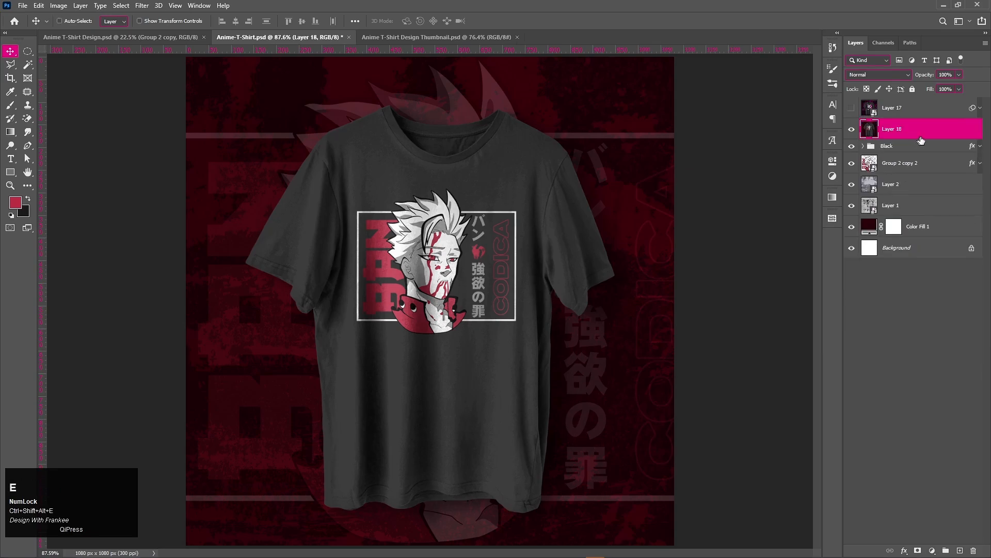
right_click(923, 139)
click(831, 263)
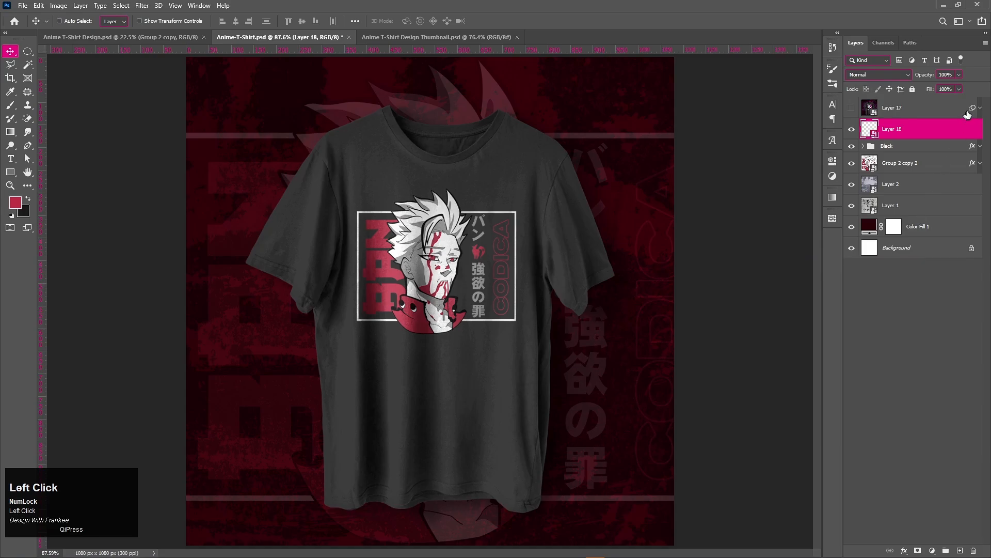
Move the smart filters from Layer 17 onto the new merged layer and delete Layer 17
drag(971, 109, 970, 126)
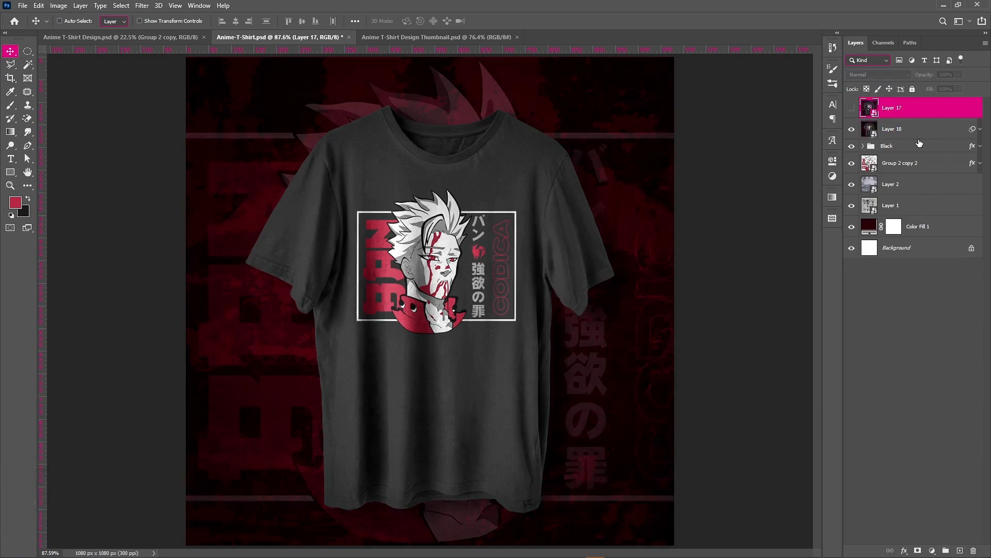
key(BackSpace)
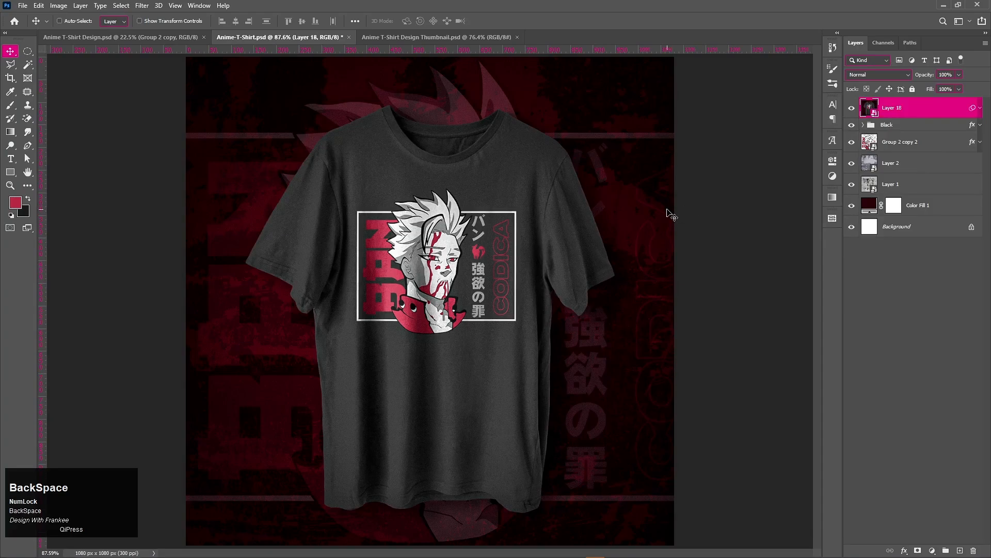